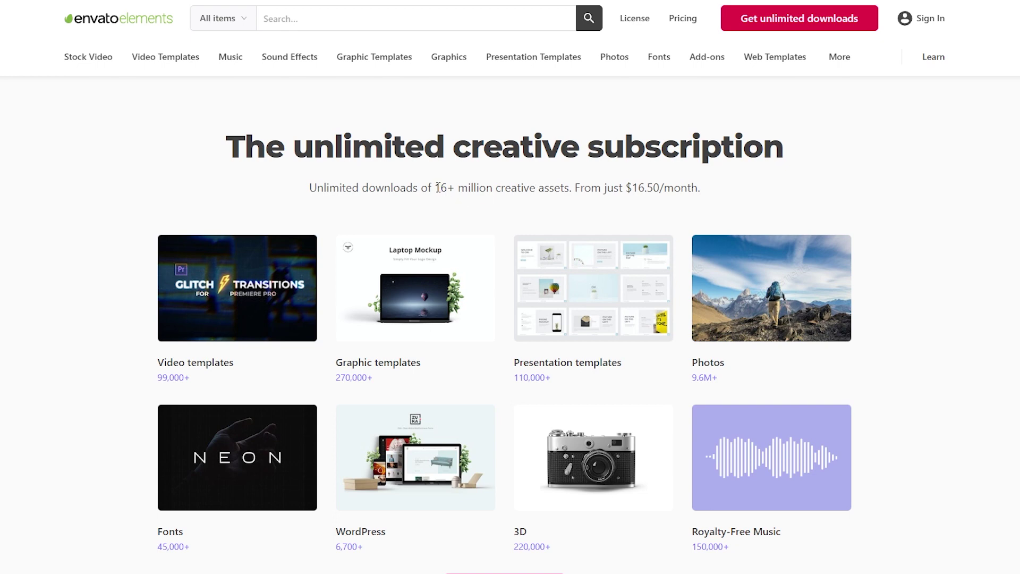
# Step: Browse the Envato Elements home page, highlighting the 16+ million creative assets claim
pyautogui.moveTo(436, 189); pyautogui.dragTo(580, 189)
pyautogui.click(624, 196)
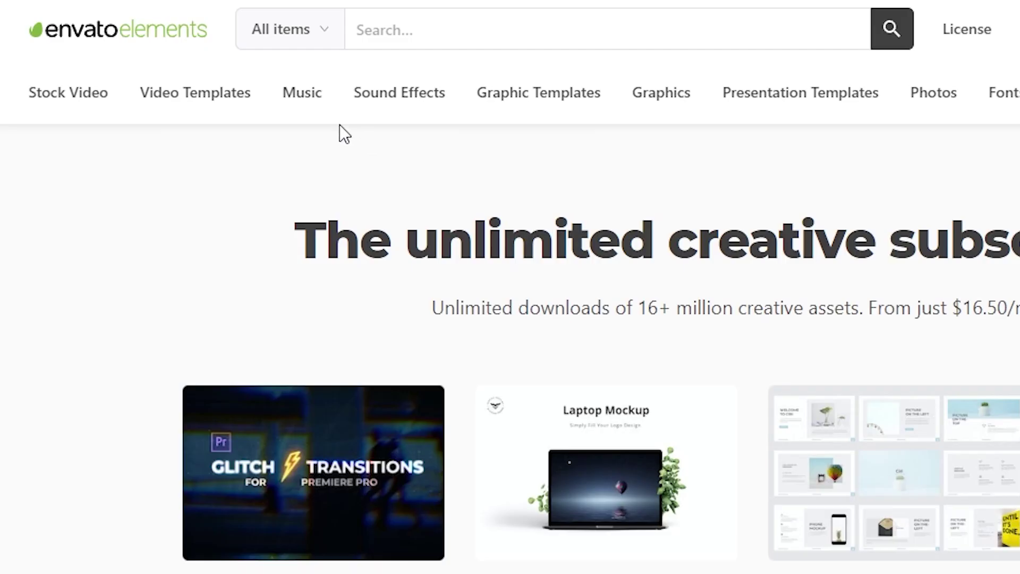
pyautogui.moveTo(335, 67)
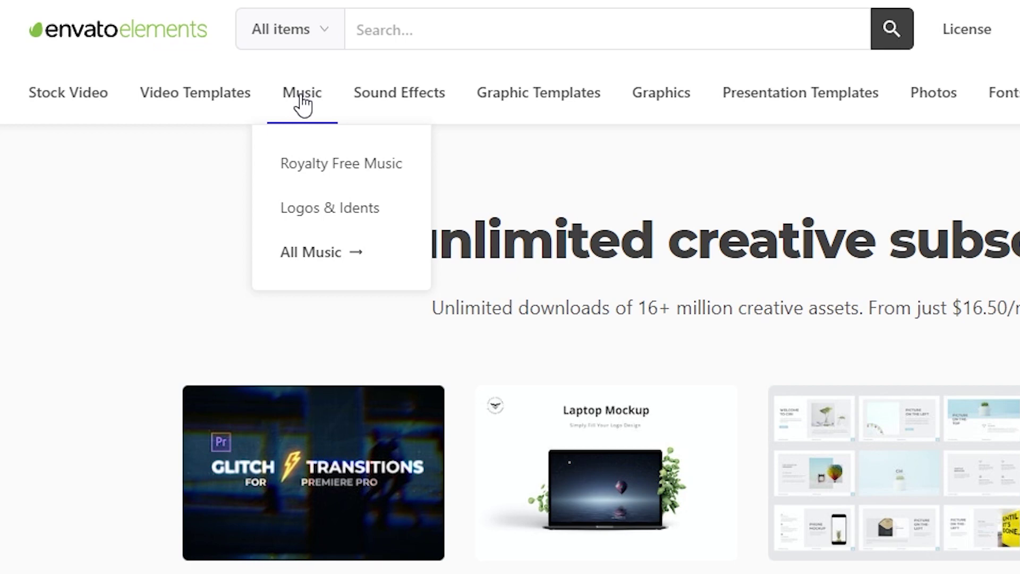
pyautogui.moveTo(77, 103)
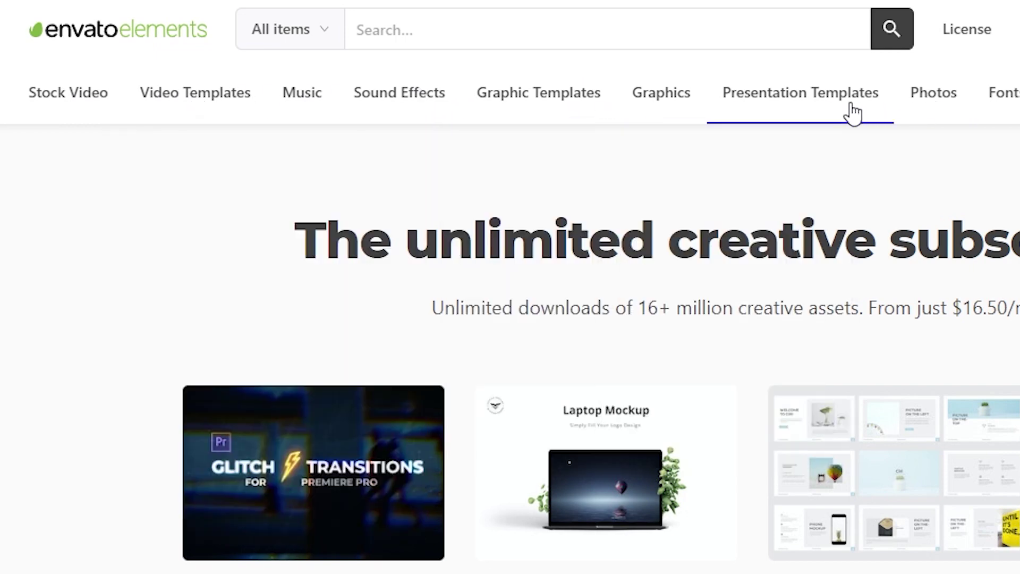
pyautogui.moveTo(853, 113)
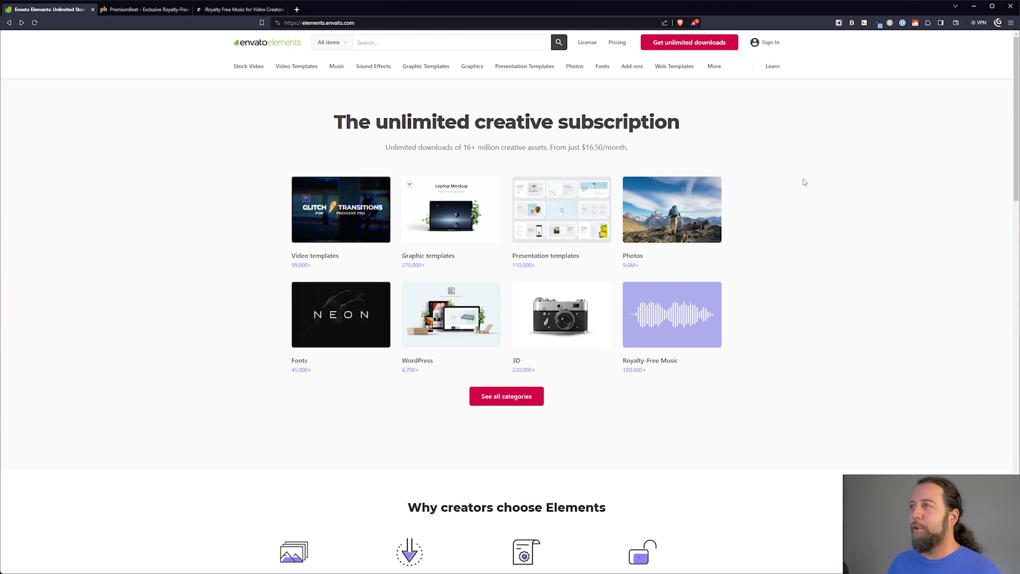
pyautogui.scroll(-2, 805, 182)
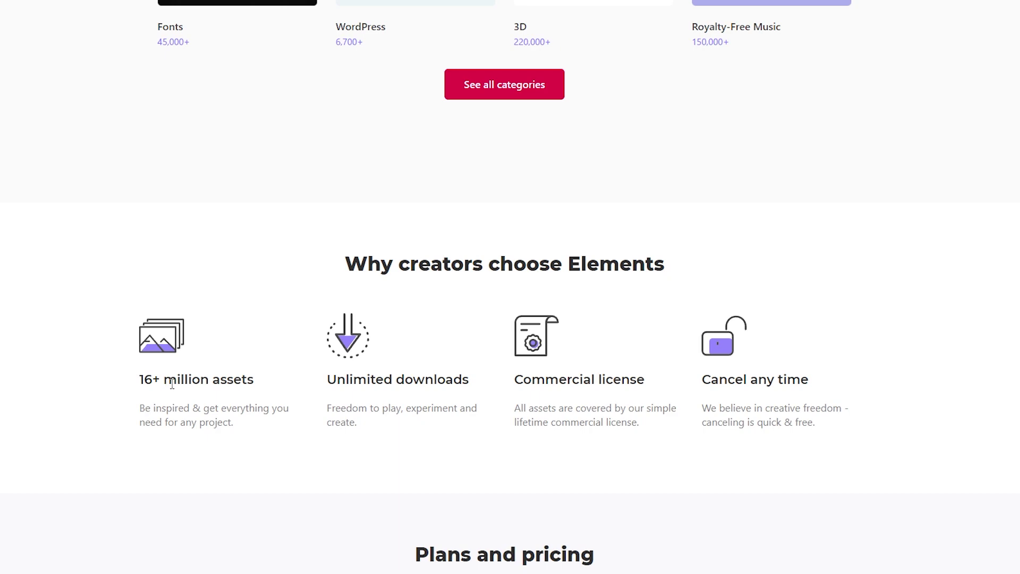
pyautogui.scroll(-2, 537, 397)
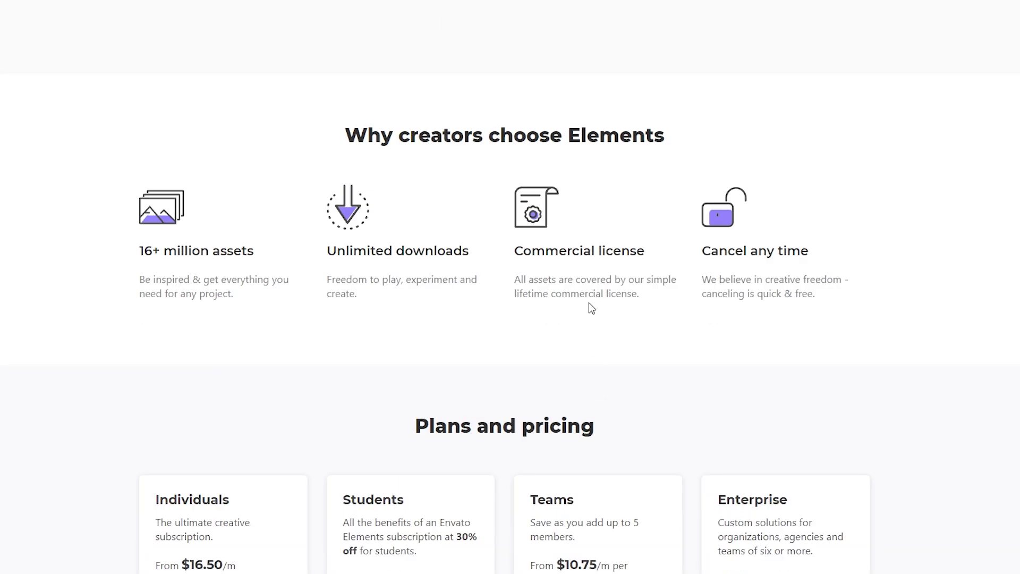
pyautogui.scroll(-1, 492, 266)
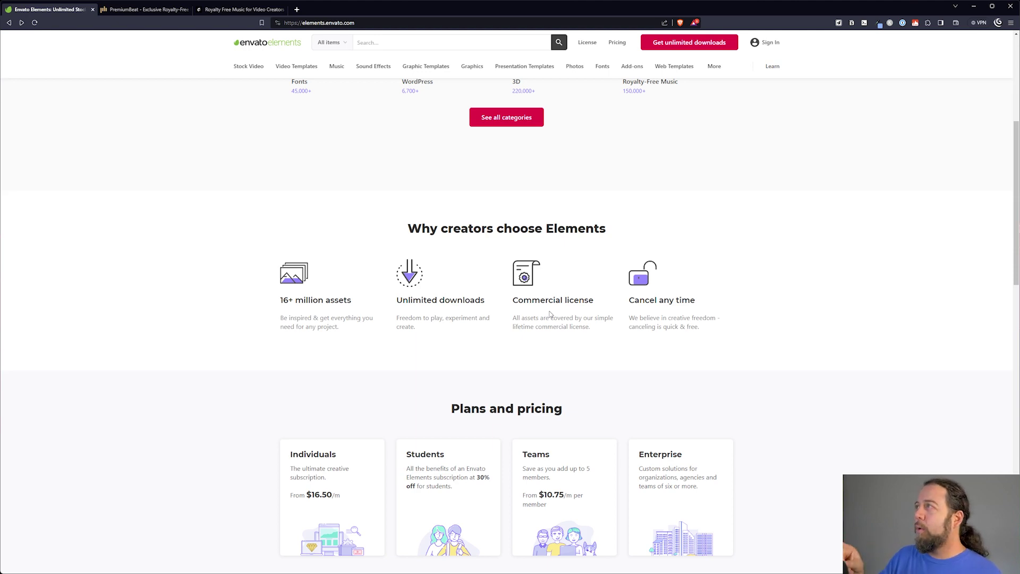
pyautogui.scroll(5, 766, 303)
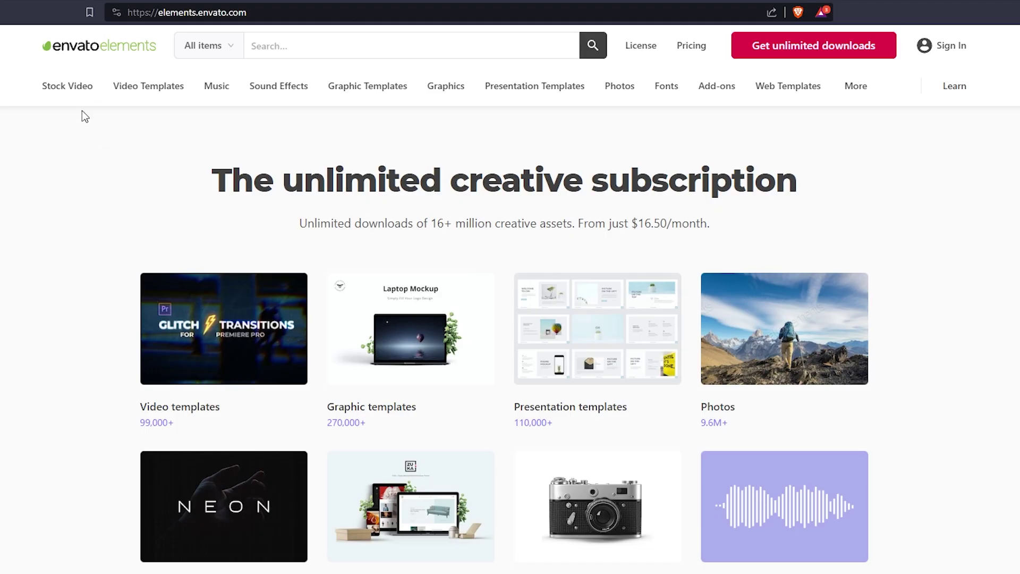
# Step: Check the Stock Footage listing's item count, then open Royalty Free Music
pyautogui.moveTo(82, 106)
pyautogui.click(77, 131)
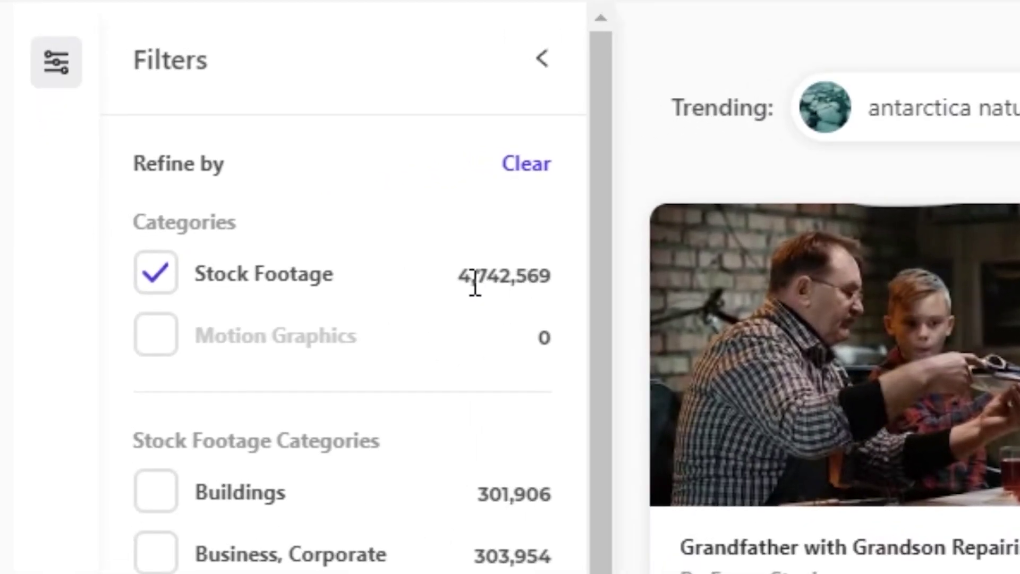
pyautogui.moveTo(475, 284); pyautogui.dragTo(505, 269)
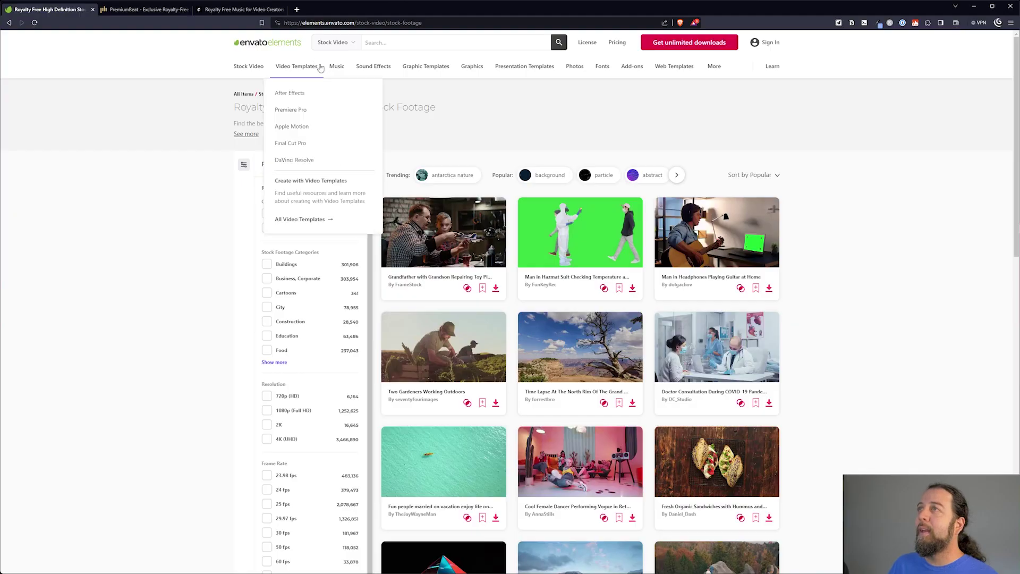
pyautogui.moveTo(337, 66)
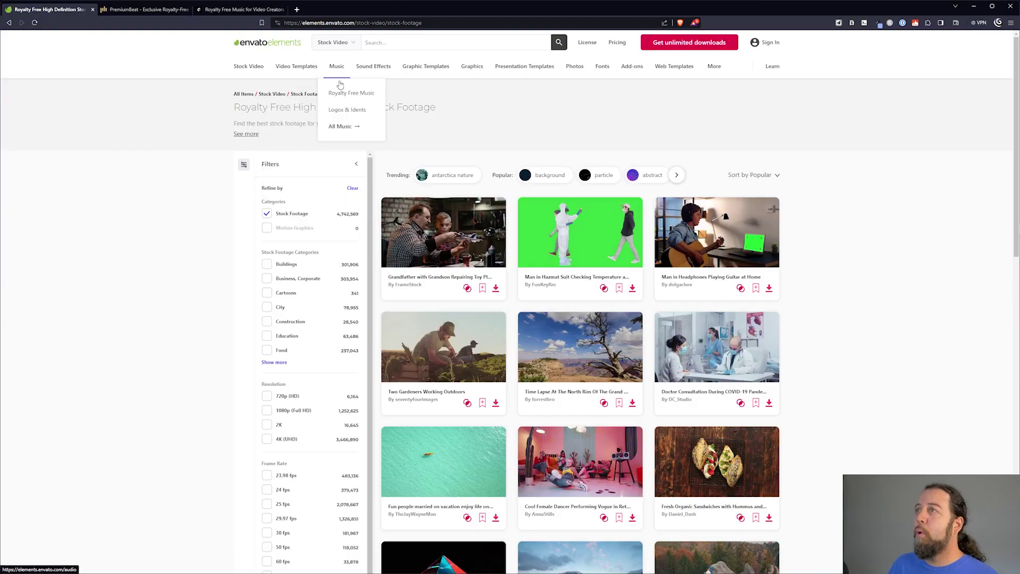
pyautogui.click(343, 91)
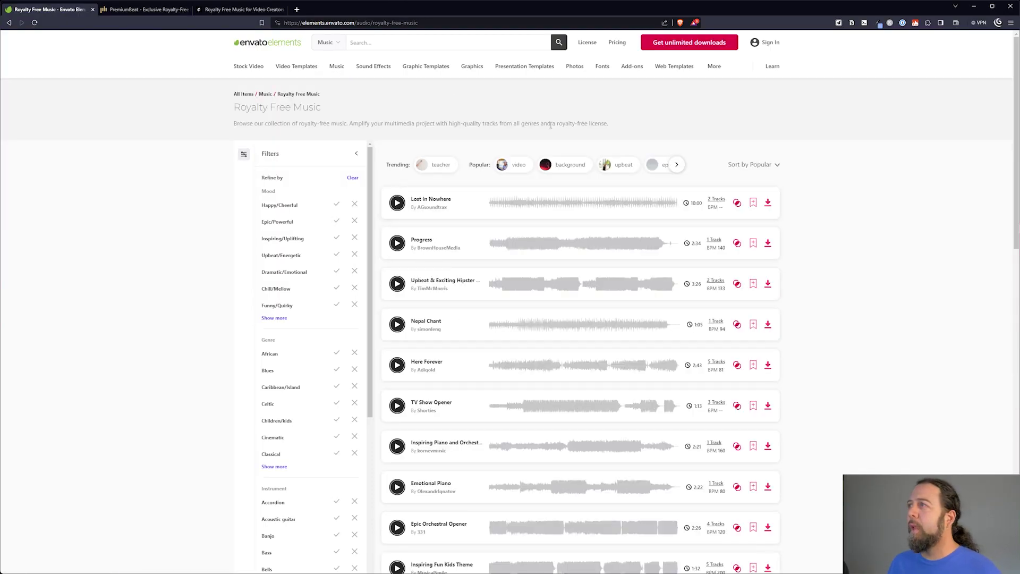
# Step: Sign in to the Envato Elements account
pyautogui.click(769, 42)
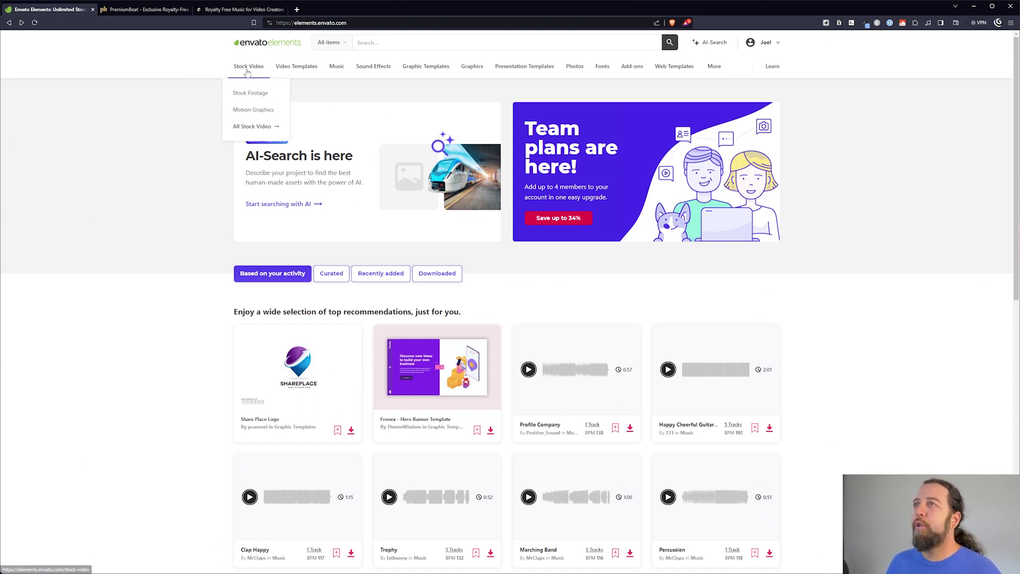
pyautogui.scroll(-5, 518, 224)
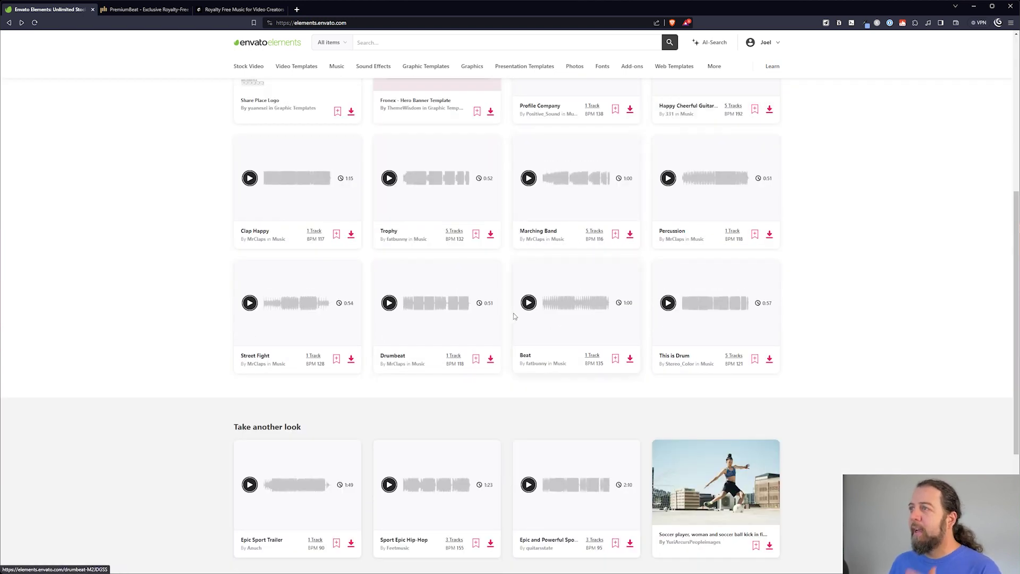
pyautogui.scroll(1, 515, 317)
pyautogui.scroll(4, 516, 316)
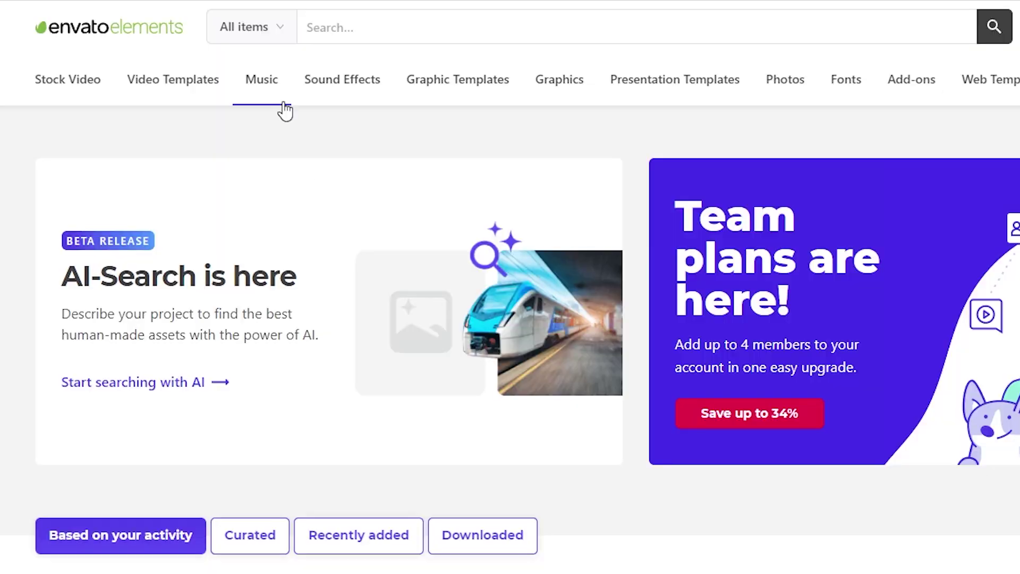
# Step: Search the Music category for 'epic sports intro'
pyautogui.moveTo(338, 74)
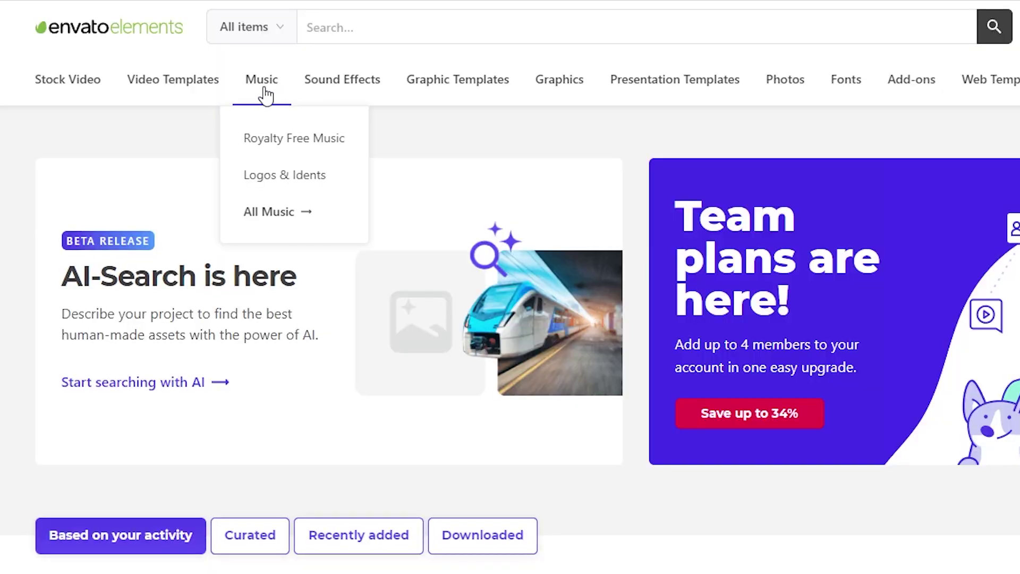
pyautogui.click(266, 94)
pyautogui.click(380, 21)
pyautogui.write('epic')
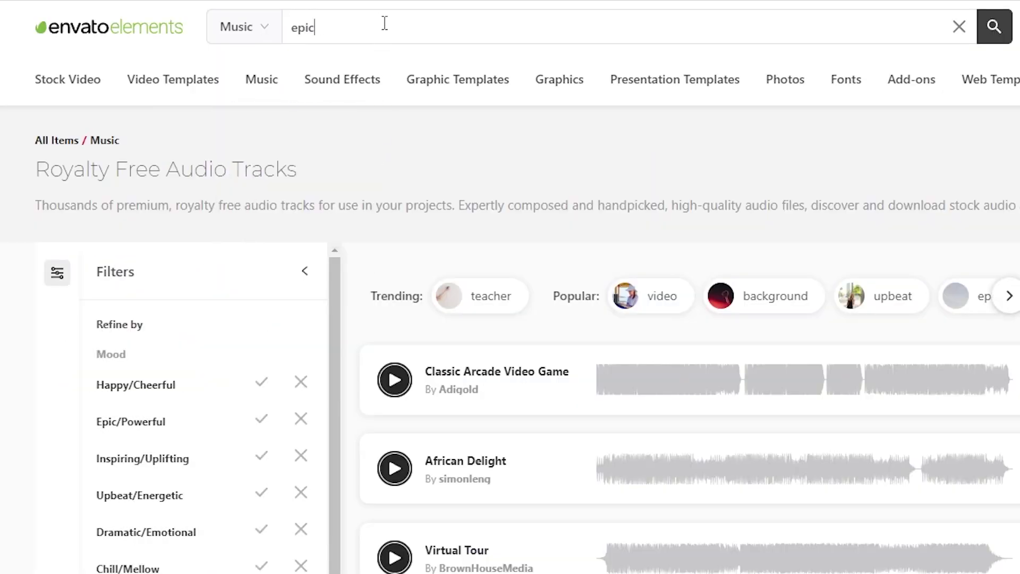
pyautogui.write(' sports intro')
pyautogui.press('Return')
# Step: Preview Epic Sport Trailer, then open its detail page
pyautogui.click(393, 321)
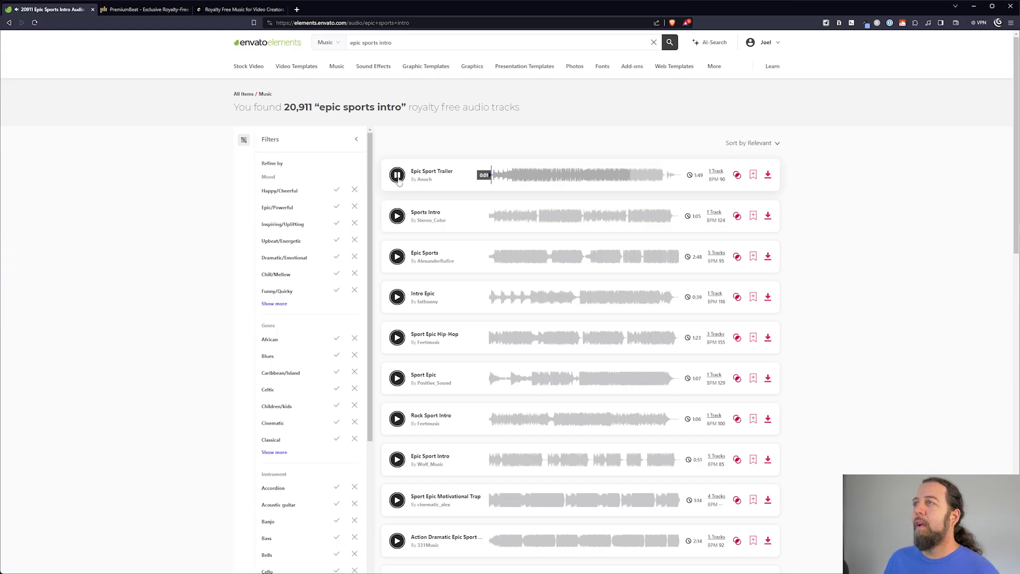
pyautogui.click(398, 180)
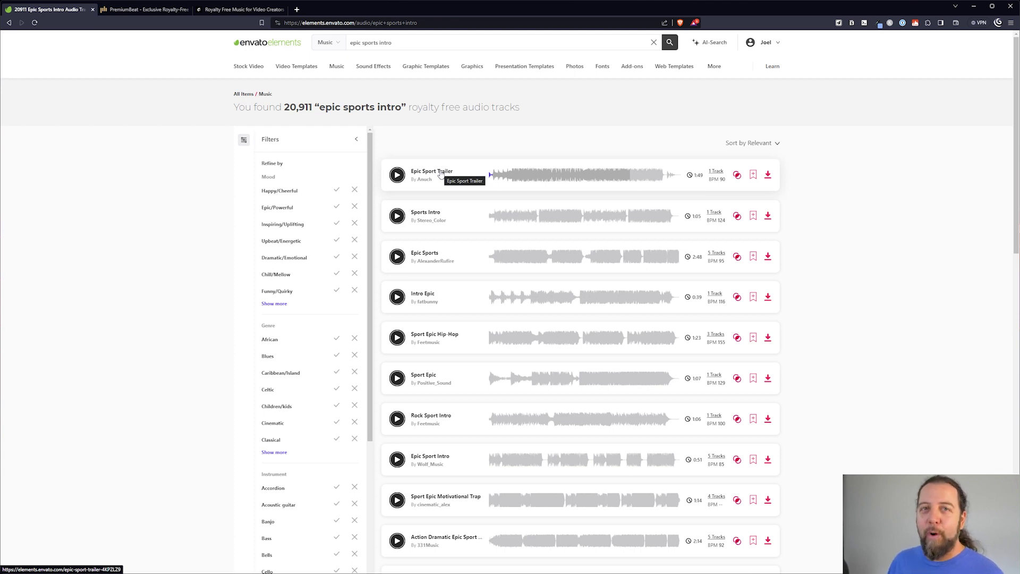
pyautogui.click(441, 173)
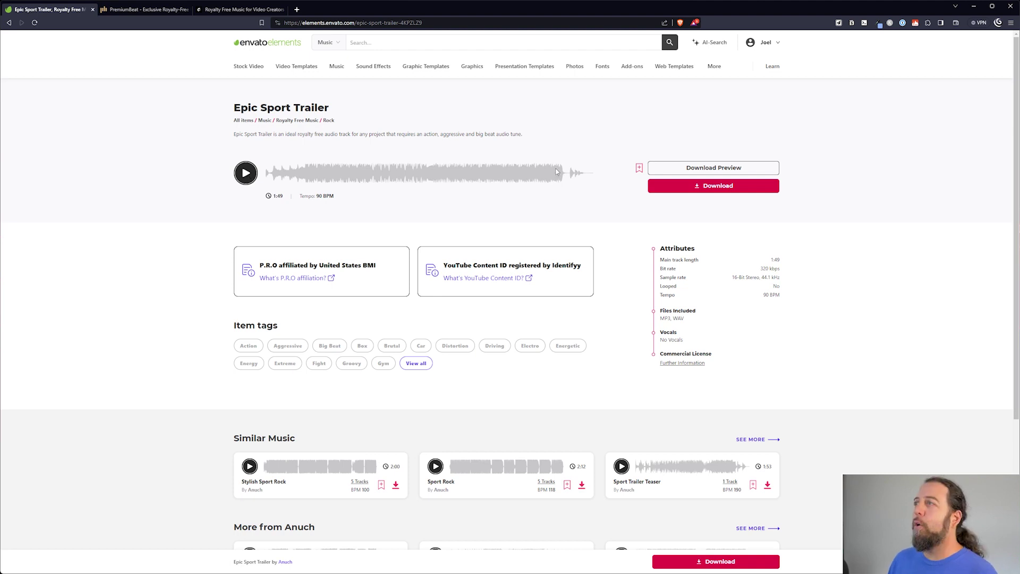
# Step: Play Epic Sport Trailer, download its preview file, and highlight the YouTube Content ID note
pyautogui.click(246, 173)
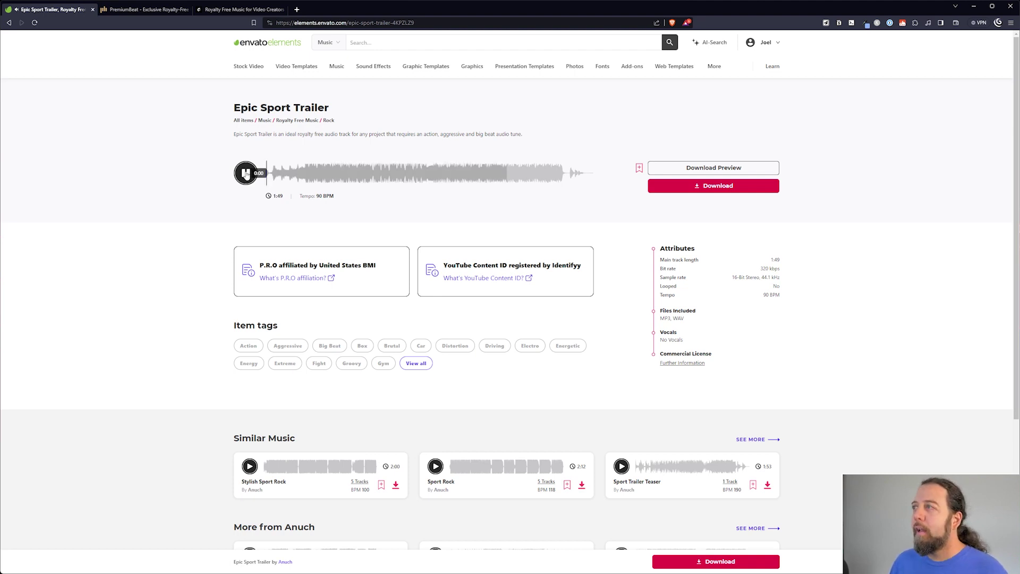
pyautogui.click(245, 173)
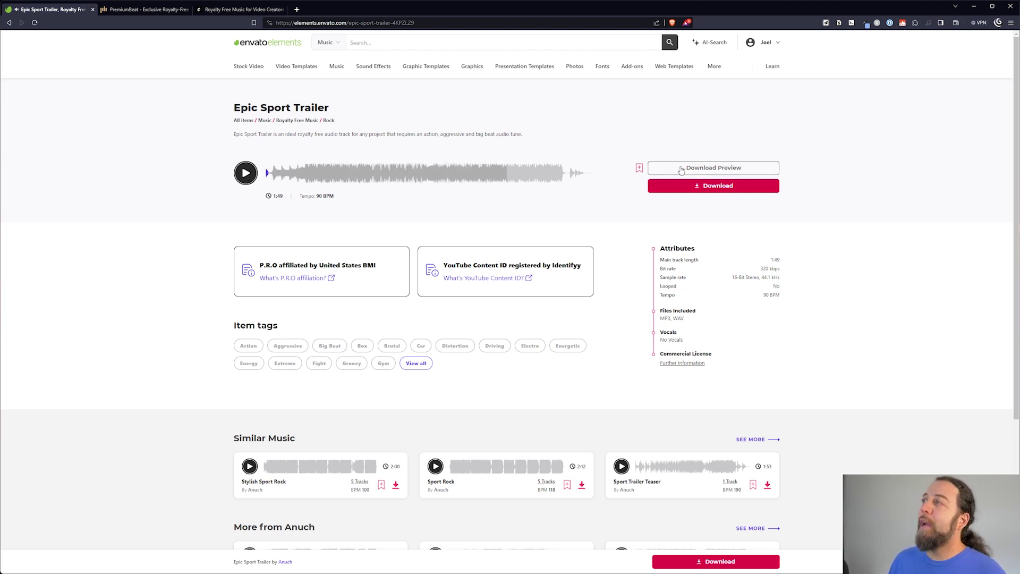
pyautogui.click(725, 168)
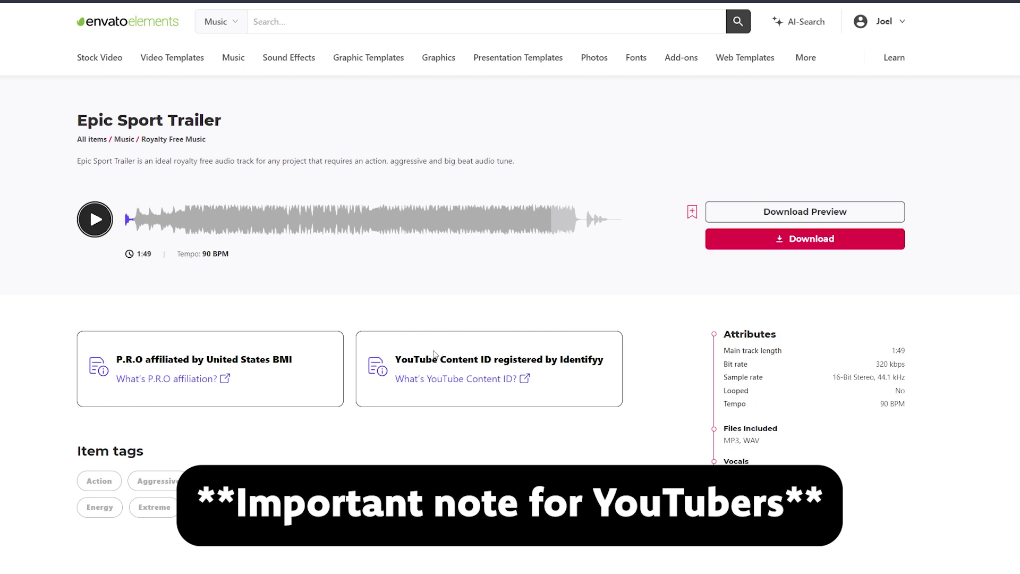
pyautogui.moveTo(440, 359); pyautogui.dragTo(481, 359)
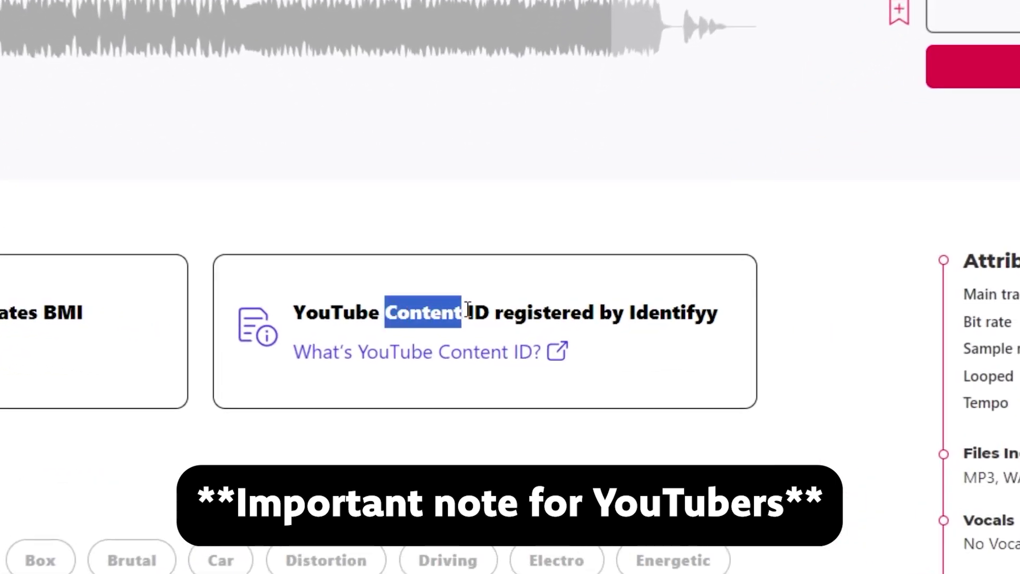
pyautogui.moveTo(467, 308); pyautogui.dragTo(497, 313)
pyautogui.click(458, 321)
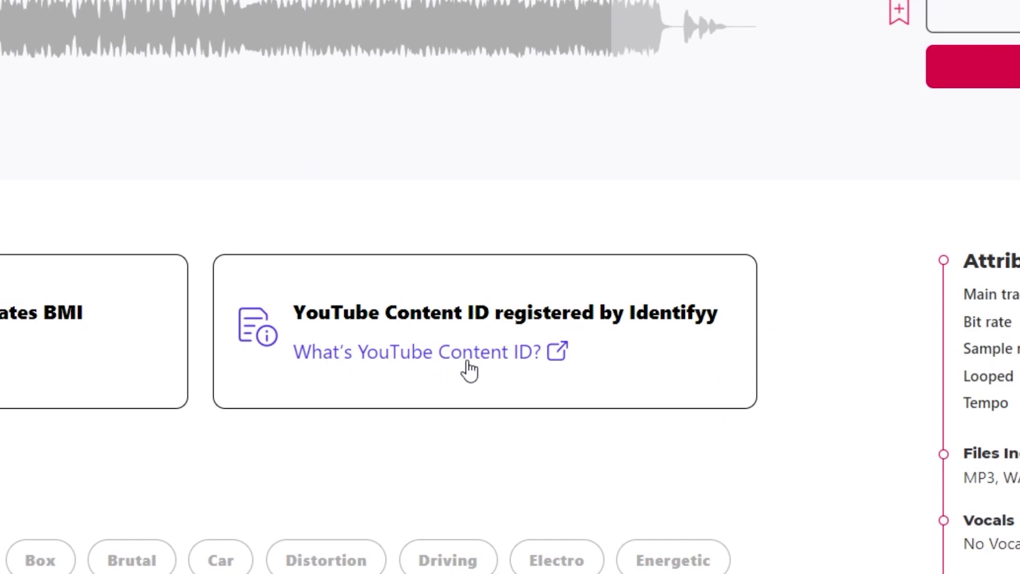
# Step: Read the YouTube Content ID help article and highlight its heading
pyautogui.click(470, 370)
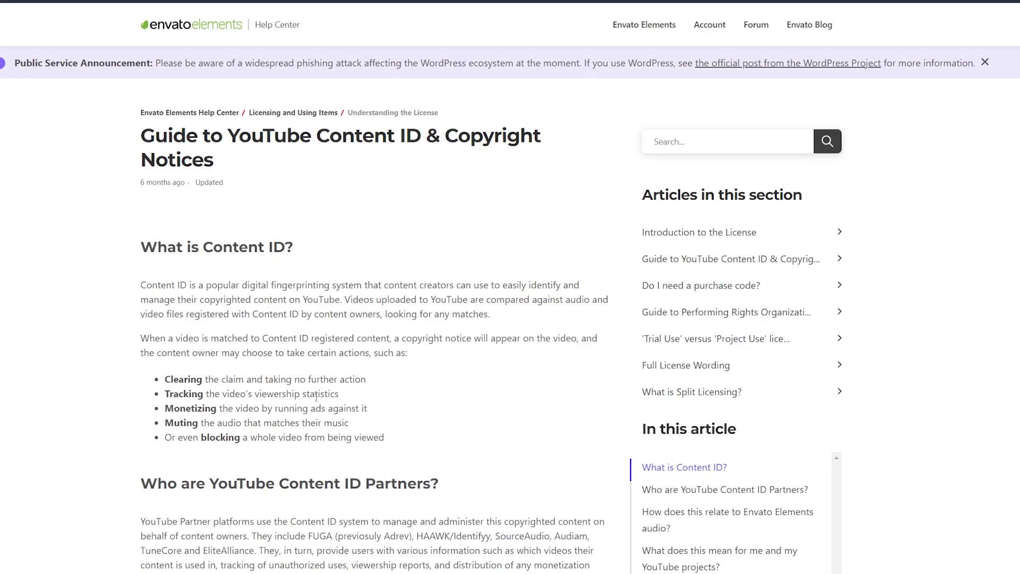
pyautogui.scroll(-10, 316, 397)
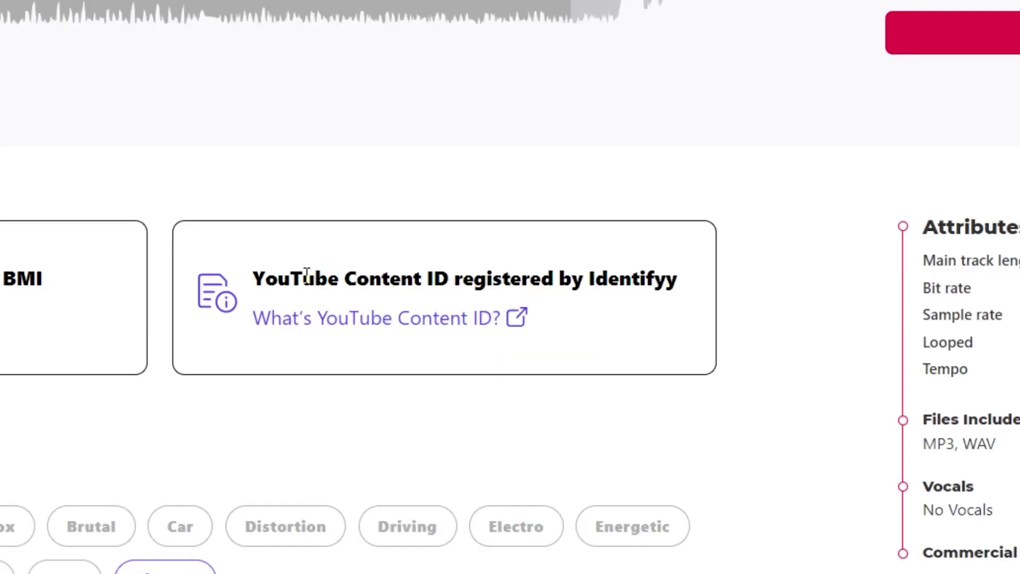
pyautogui.moveTo(307, 274); pyautogui.dragTo(474, 279)
# Step: Play Sport Epic Hip-Hop, skip ahead twice along its waveform, then pause
pyautogui.click(511, 285)
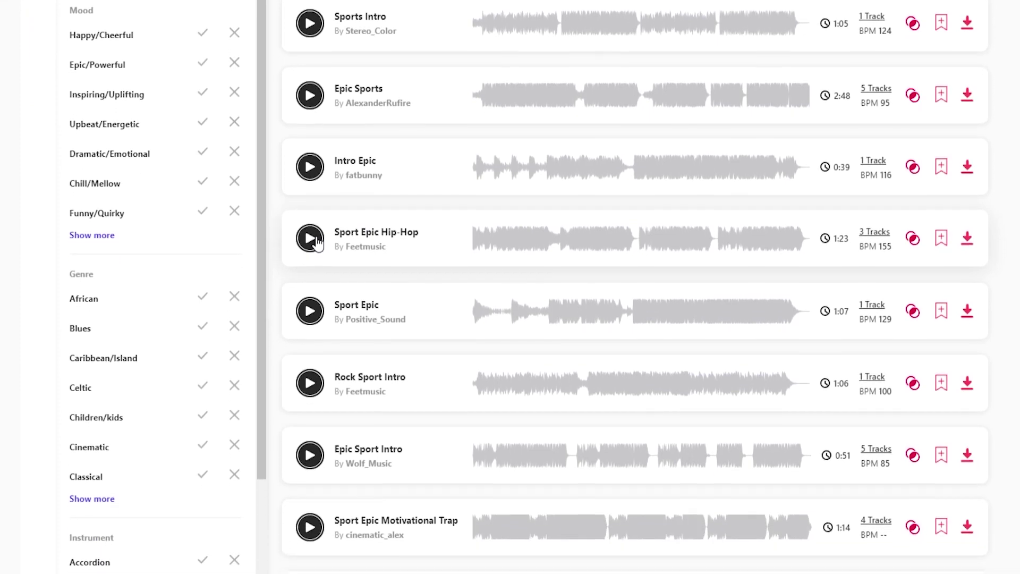
pyautogui.click(317, 287)
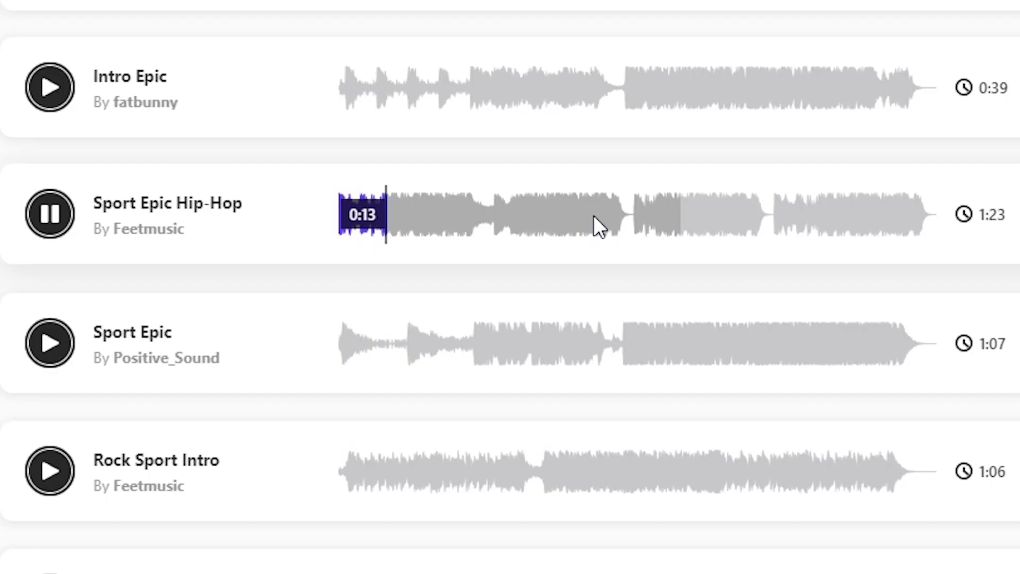
pyautogui.click(551, 256)
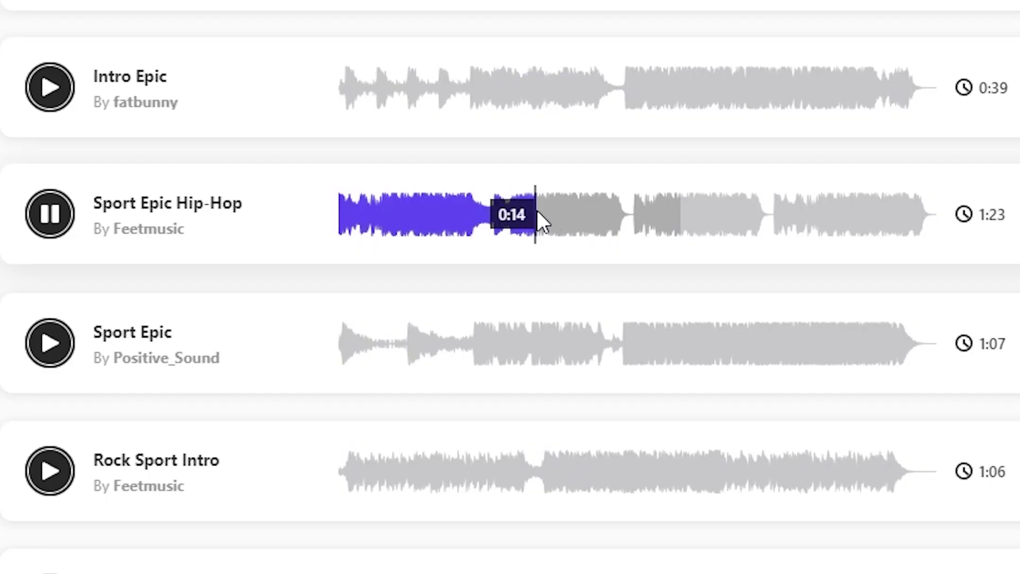
pyautogui.click(610, 211)
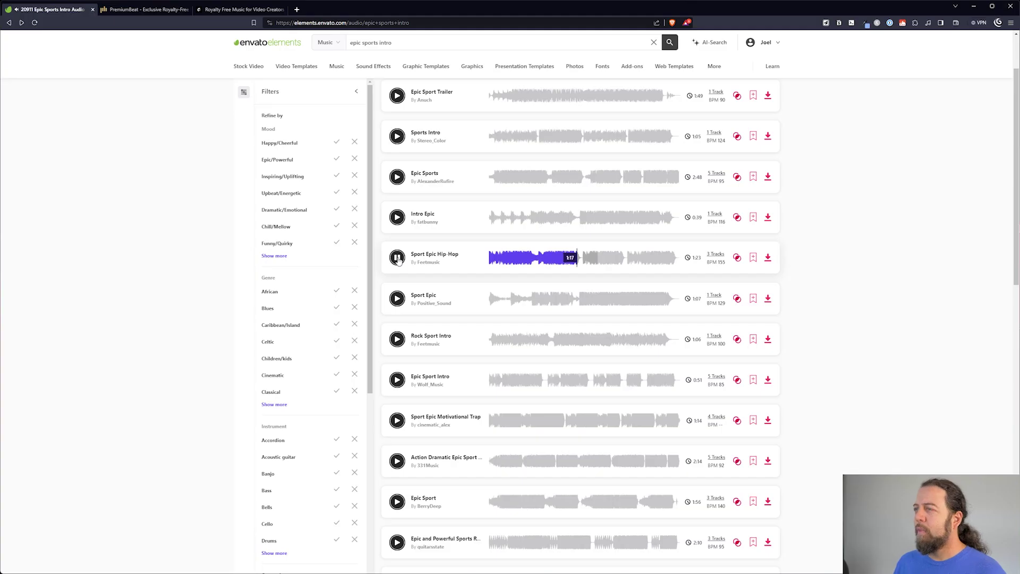
pyautogui.click(398, 260)
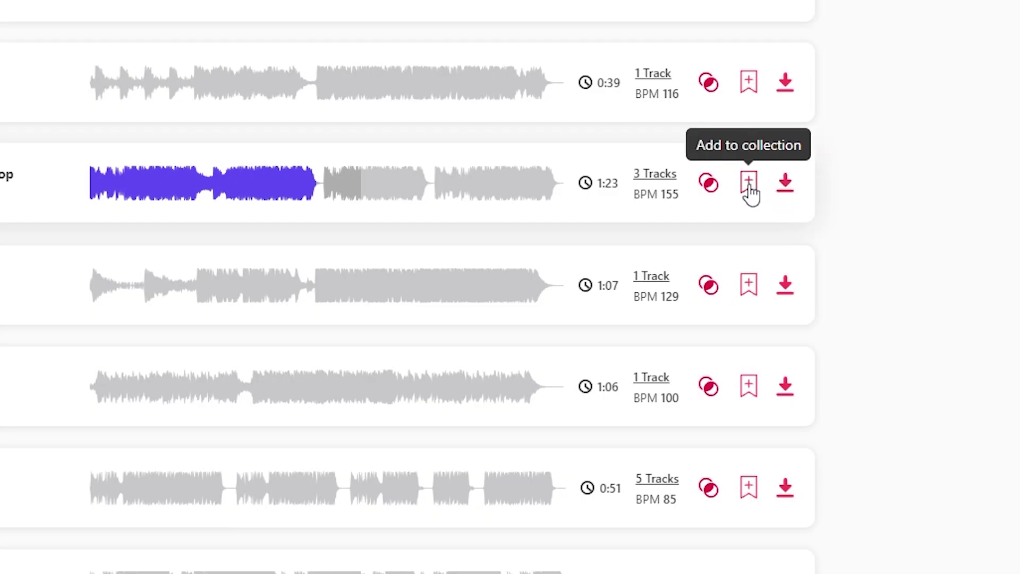
# Step: Save Sport Epic Hip-Hop into a new 'Football Intro Video' collection and confirm it was added
pyautogui.click(749, 187)
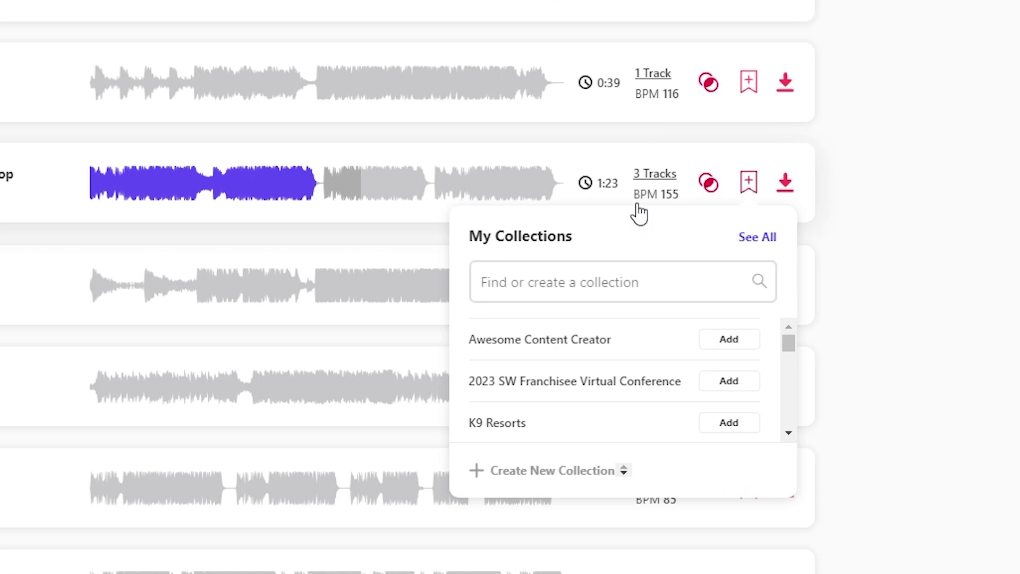
pyautogui.click(560, 287)
pyautogui.write('Football Intro Video')
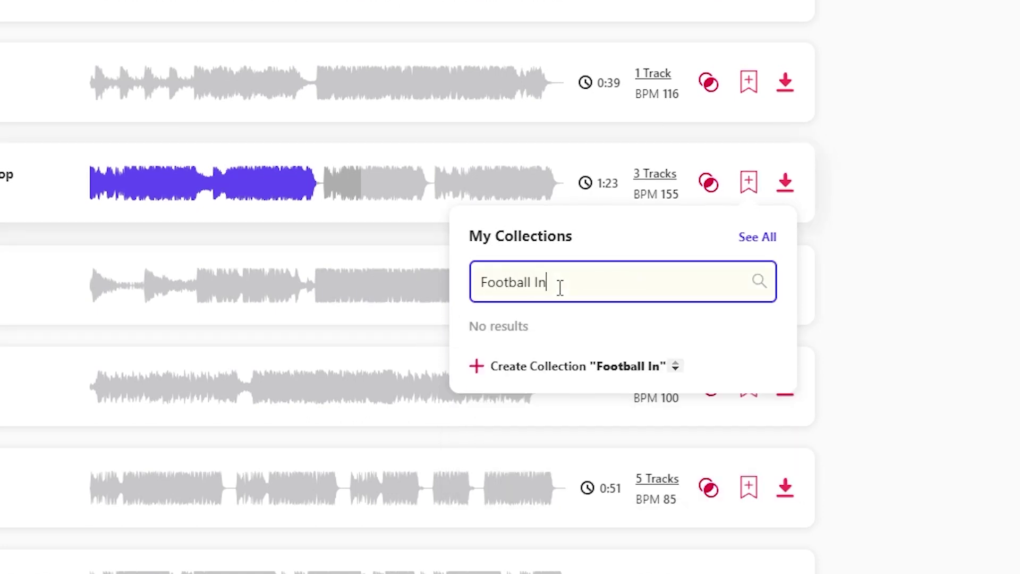
pyautogui.click(512, 368)
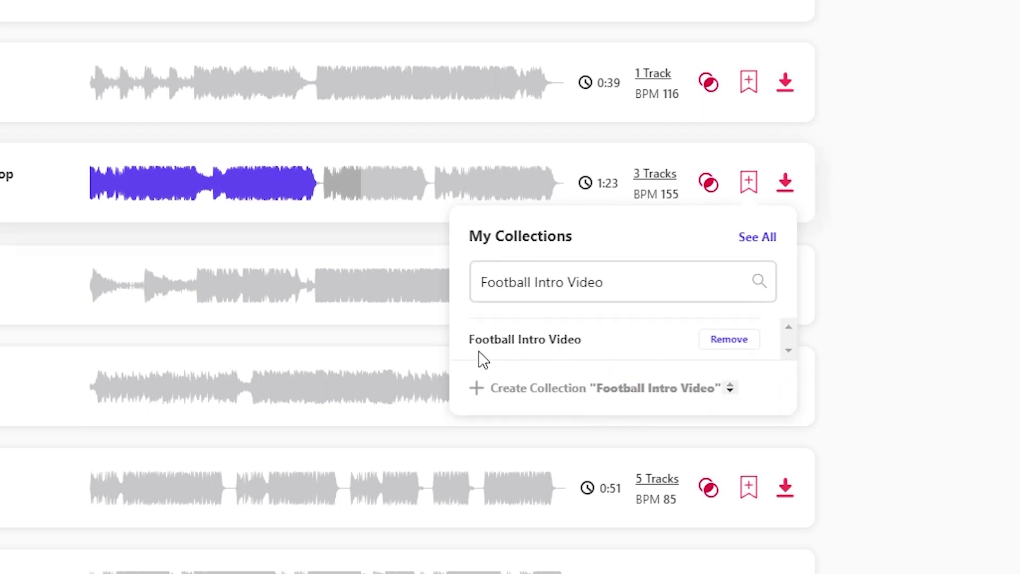
pyautogui.click(934, 307)
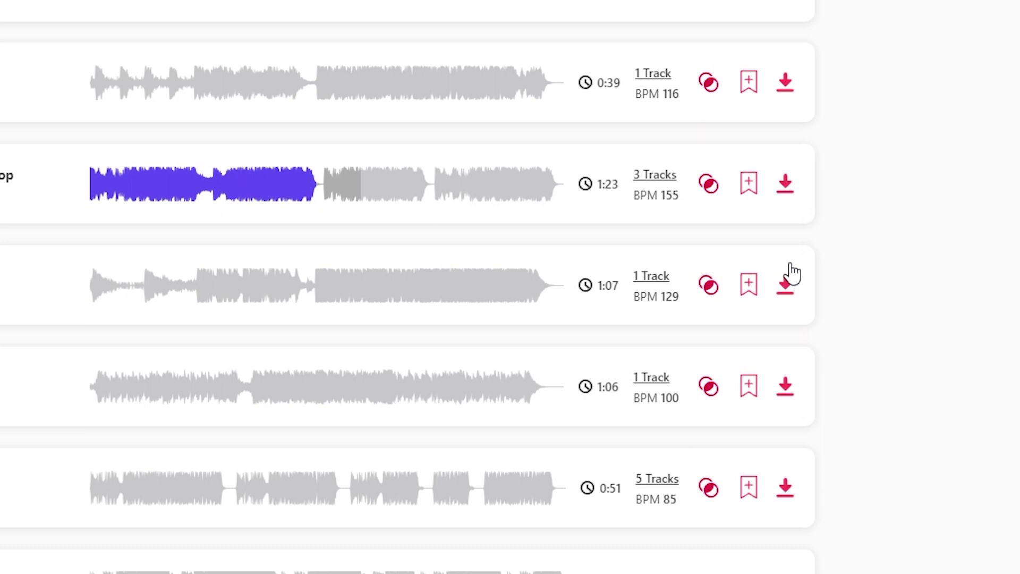
pyautogui.click(734, 185)
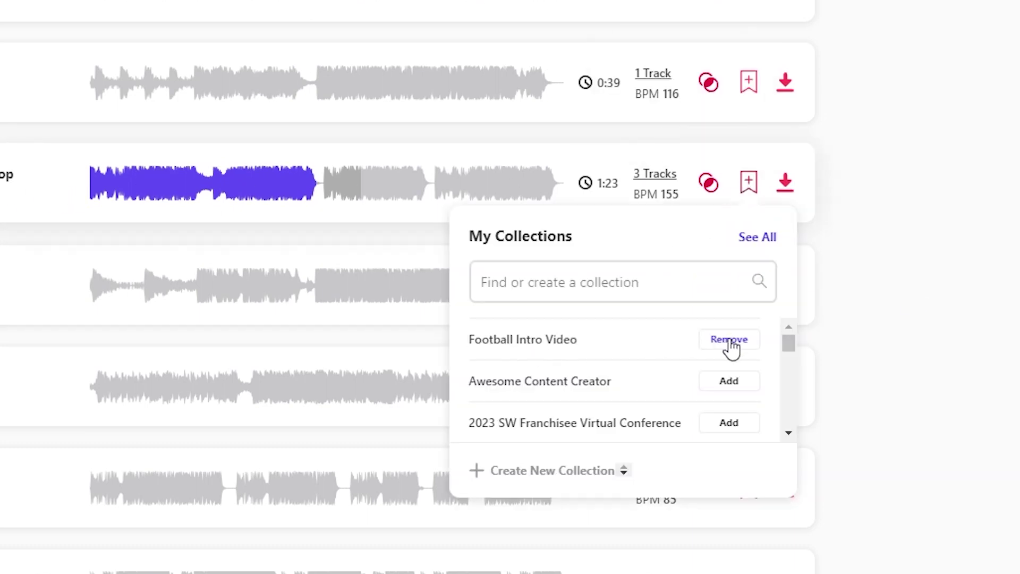
pyautogui.click(569, 421)
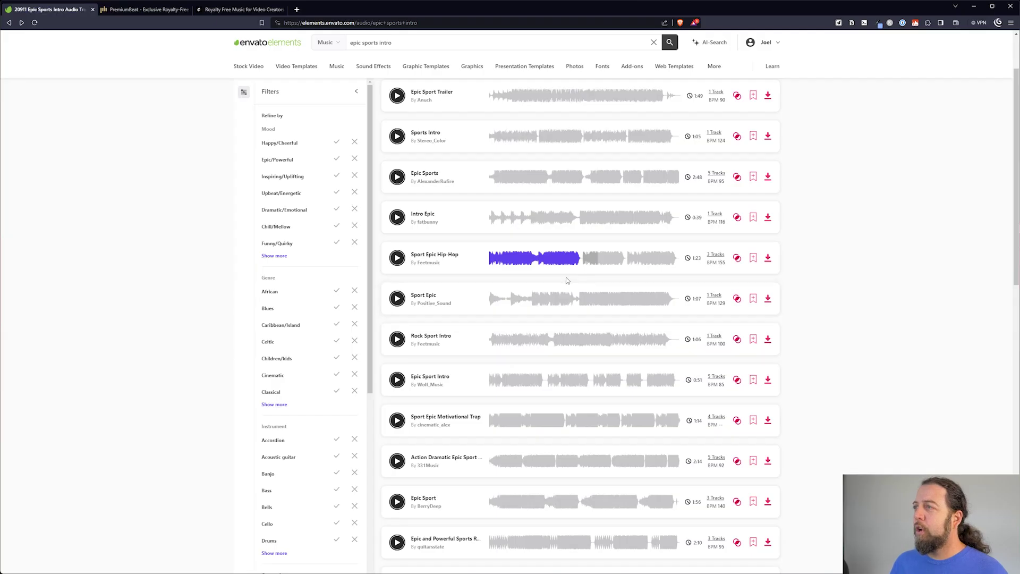
# Step: Audition Epic Sport Intro, Sport Epic Motivational Trap and Epic and Powerful Sports, seeking to 0:20 and 2:05
pyautogui.scroll(-3, 567, 280)
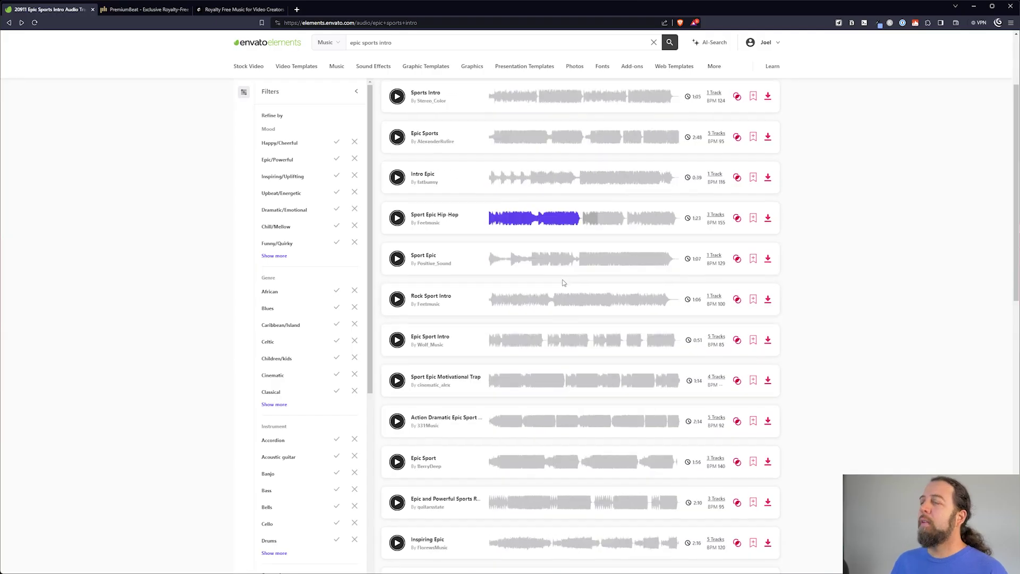
pyautogui.click(493, 265)
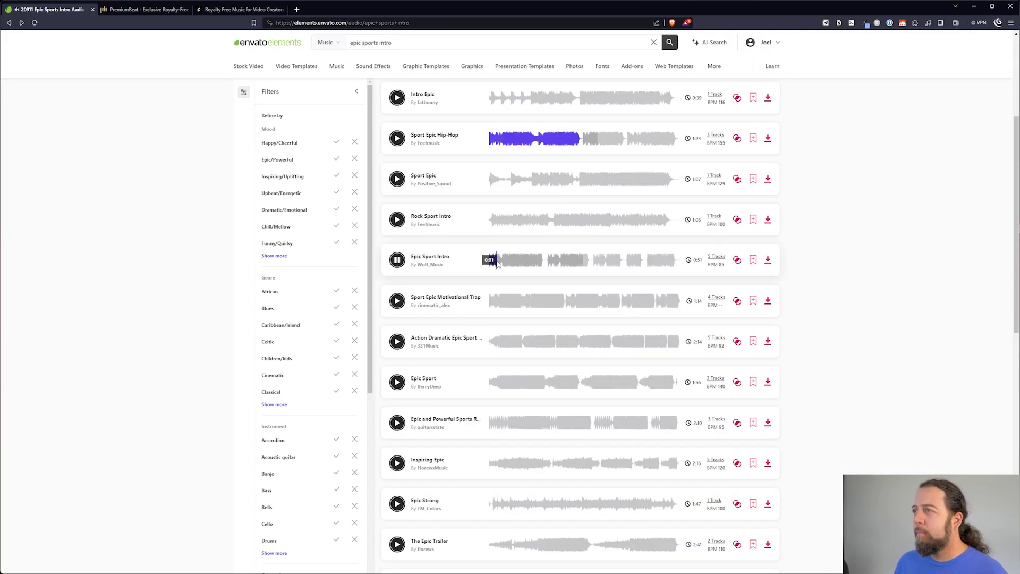
pyautogui.scroll(-2, 415, 330)
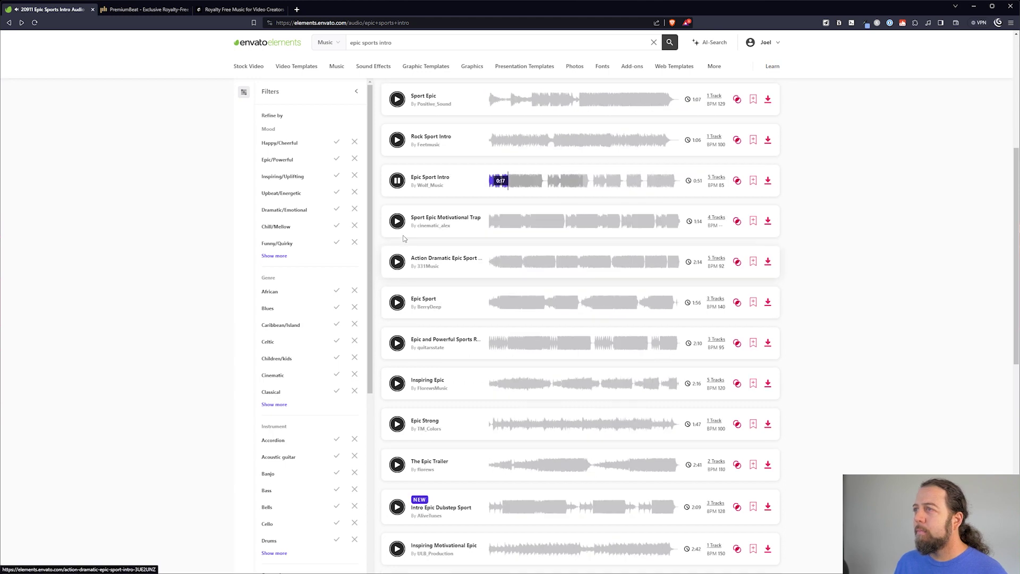
pyautogui.click(490, 221)
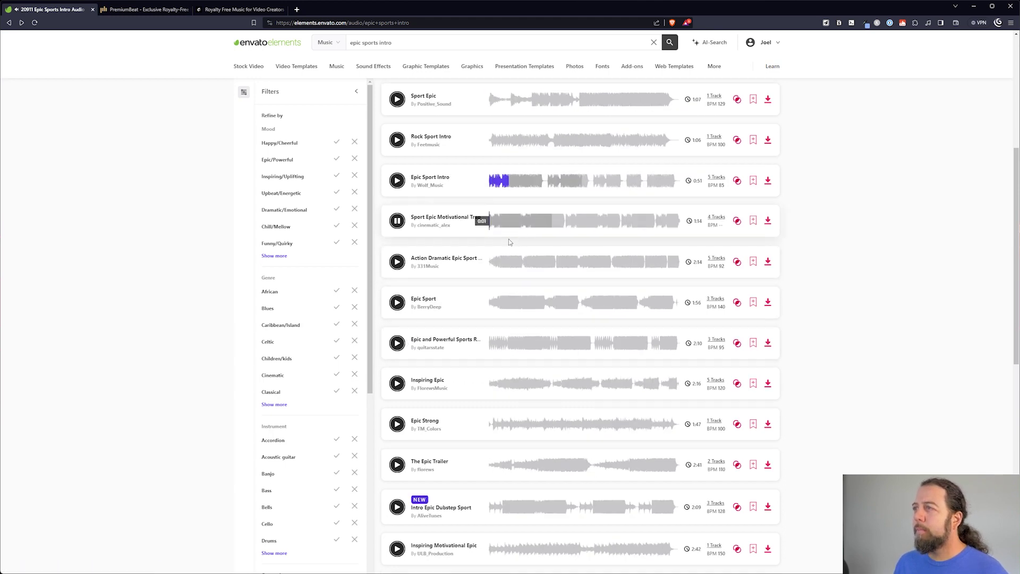
pyautogui.click(398, 342)
pyautogui.scroll(-3, 513, 341)
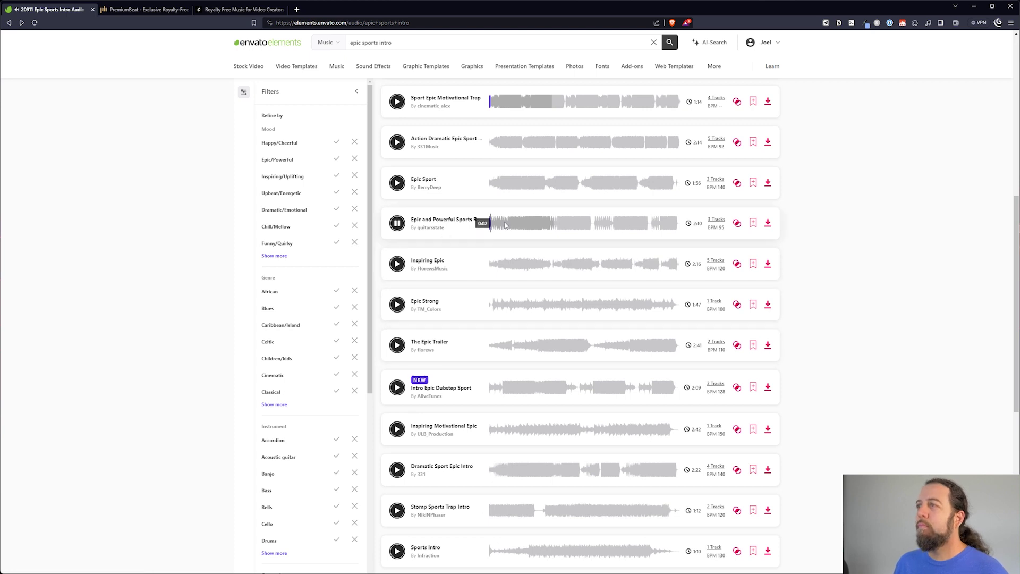
pyautogui.click(506, 225)
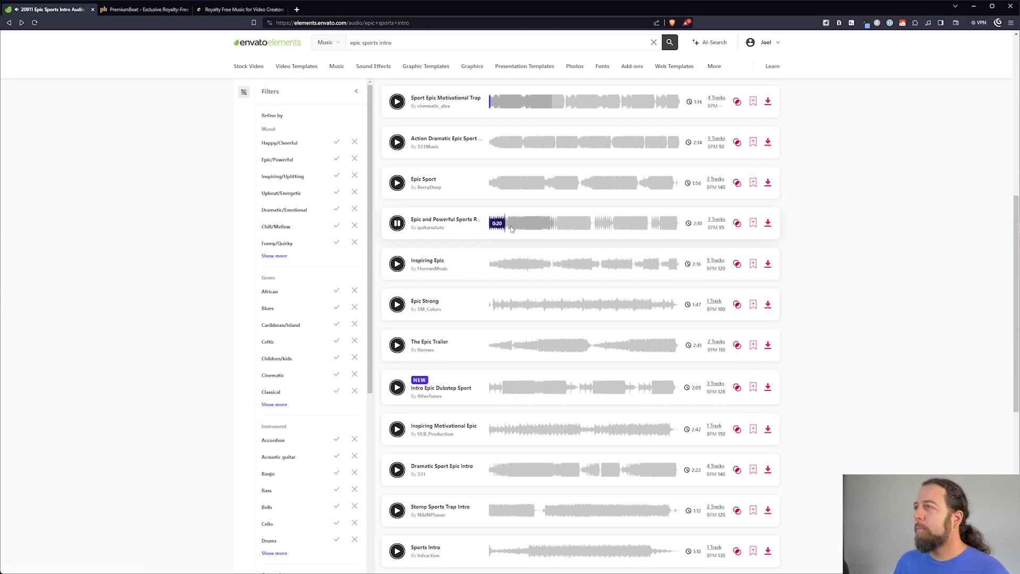
pyautogui.click(589, 223)
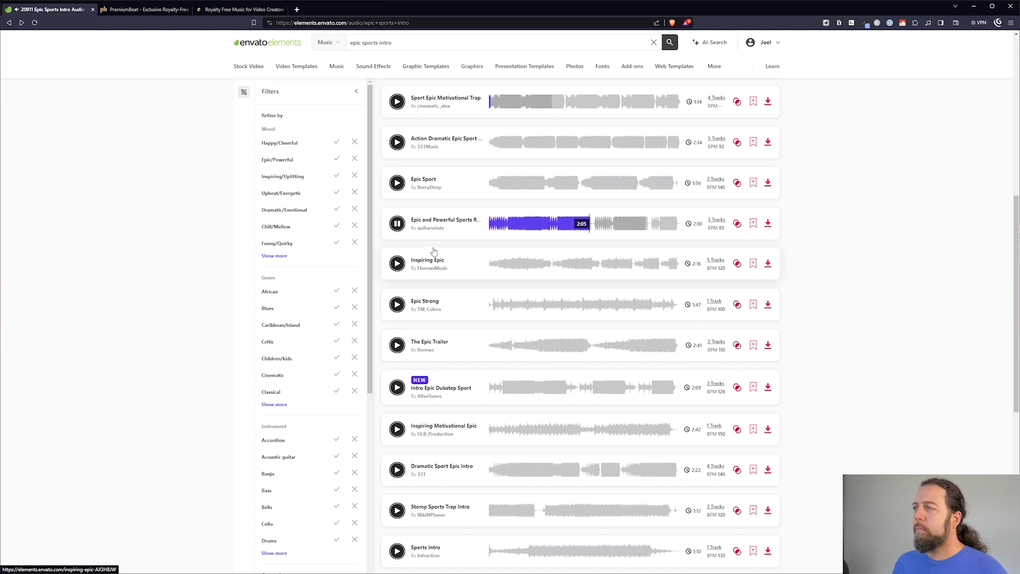
pyautogui.click(397, 224)
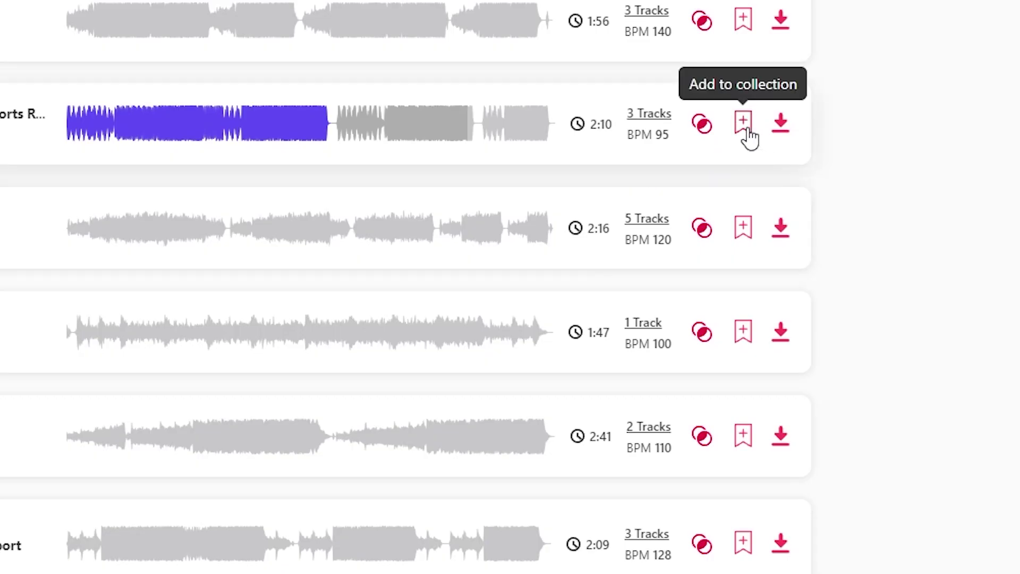
# Step: Add Epic and Powerful Sports to the Football Intro Video collection
pyautogui.click(754, 226)
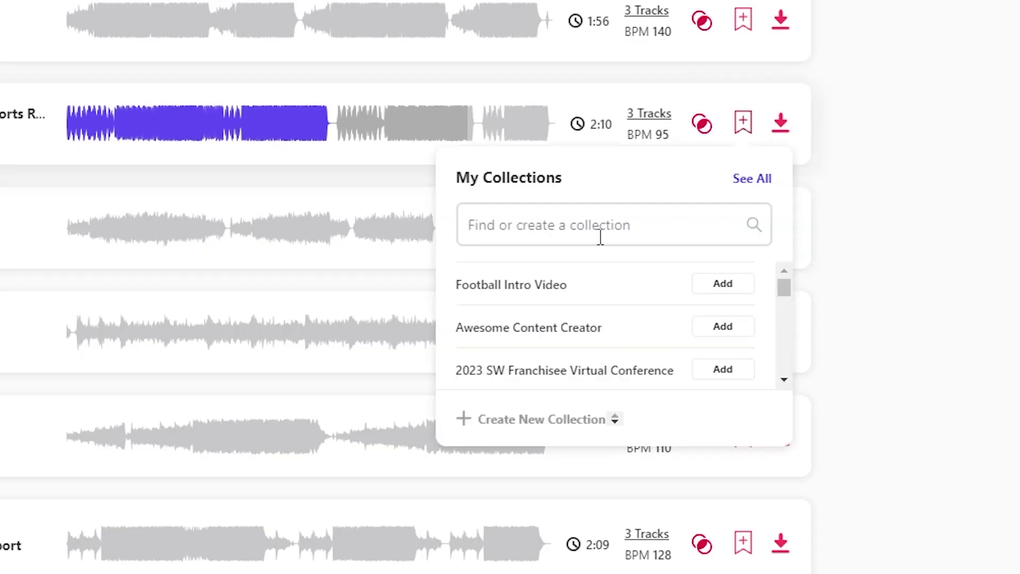
pyautogui.click(725, 287)
pyautogui.click(988, 278)
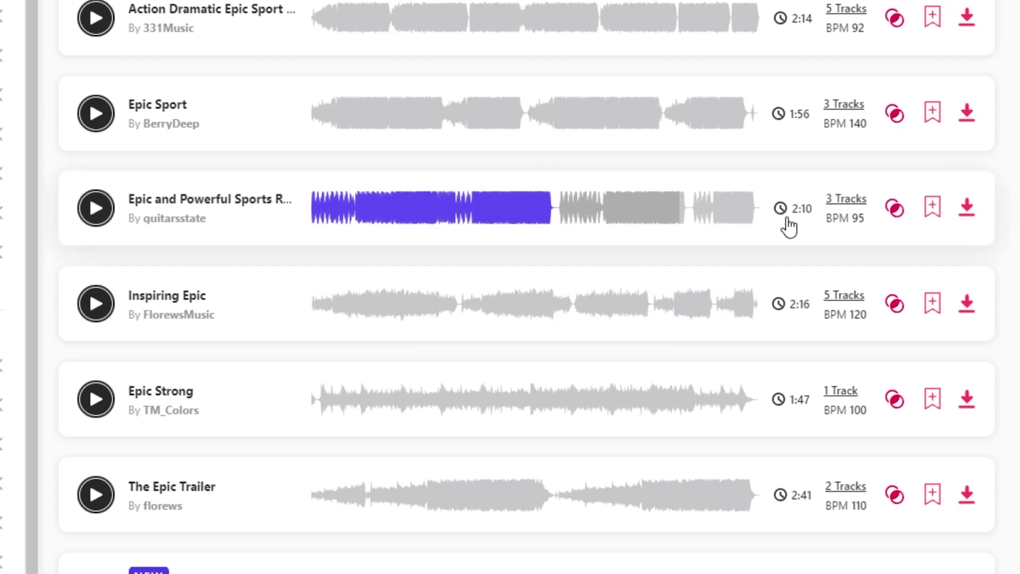
# Step: Check the track's 2:10, 1:09 and 0:35 lengths on its page, then return to results
pyautogui.click(239, 204)
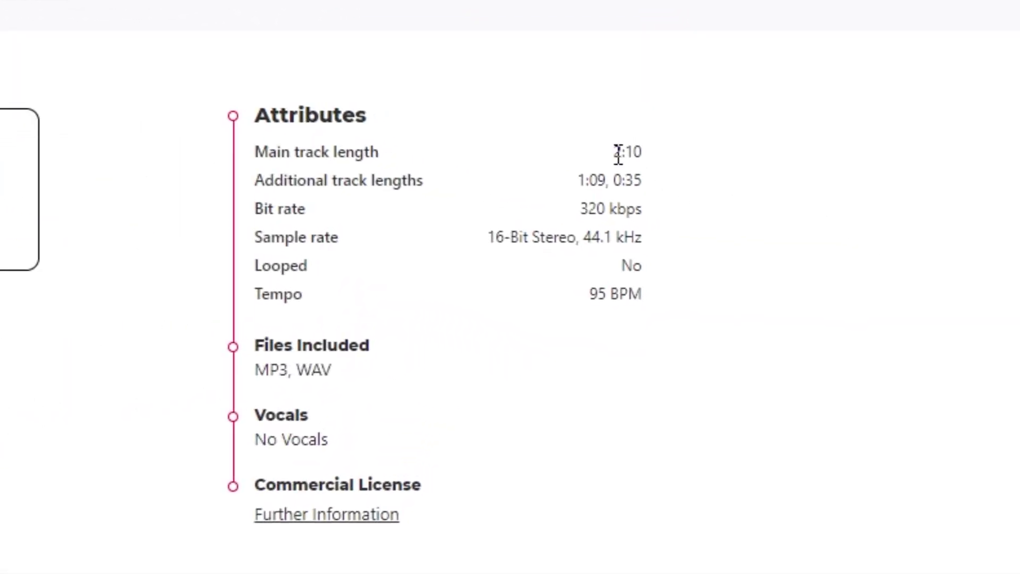
pyautogui.moveTo(616, 152); pyautogui.dragTo(641, 152)
pyautogui.moveTo(579, 181); pyautogui.dragTo(637, 217)
pyautogui.click(629, 194)
pyautogui.moveTo(622, 181); pyautogui.dragTo(637, 180)
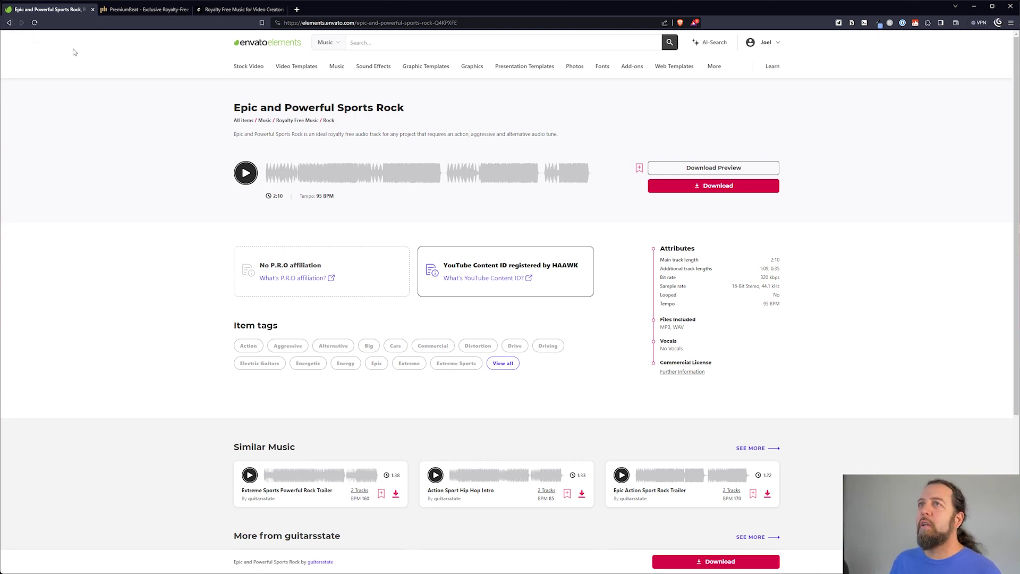
pyautogui.click(9, 23)
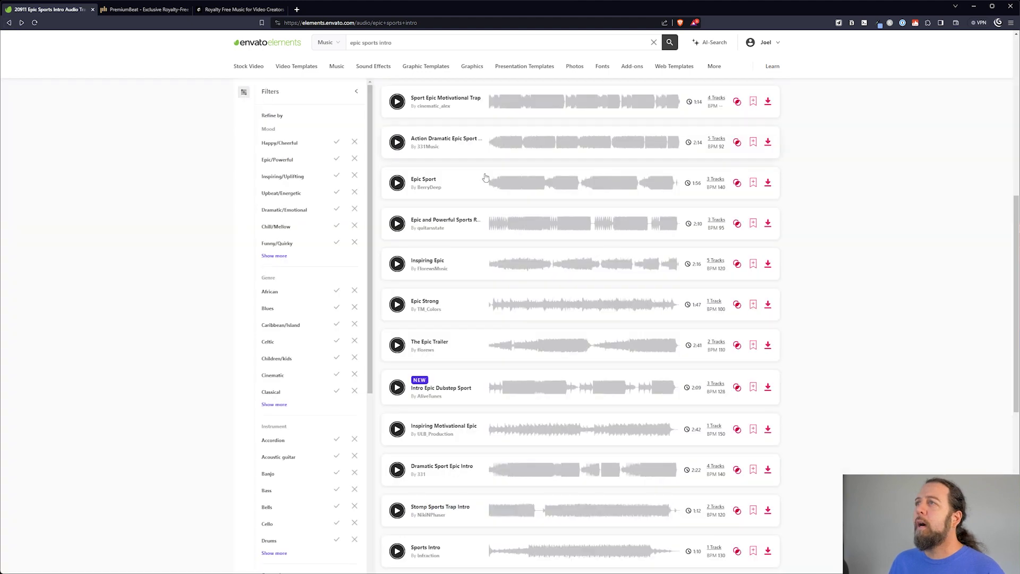
# Step: Set the minimum track length above 3:30 and keep only lead-vocal tracks, leaving 12 results
pyautogui.scroll(1, 488, 311)
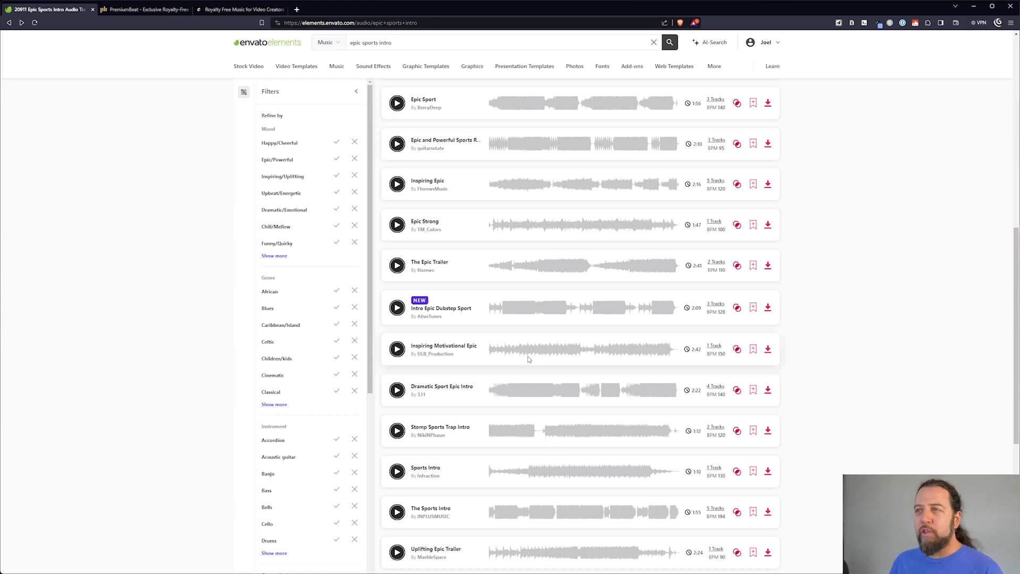
pyautogui.scroll(-4, 258, 362)
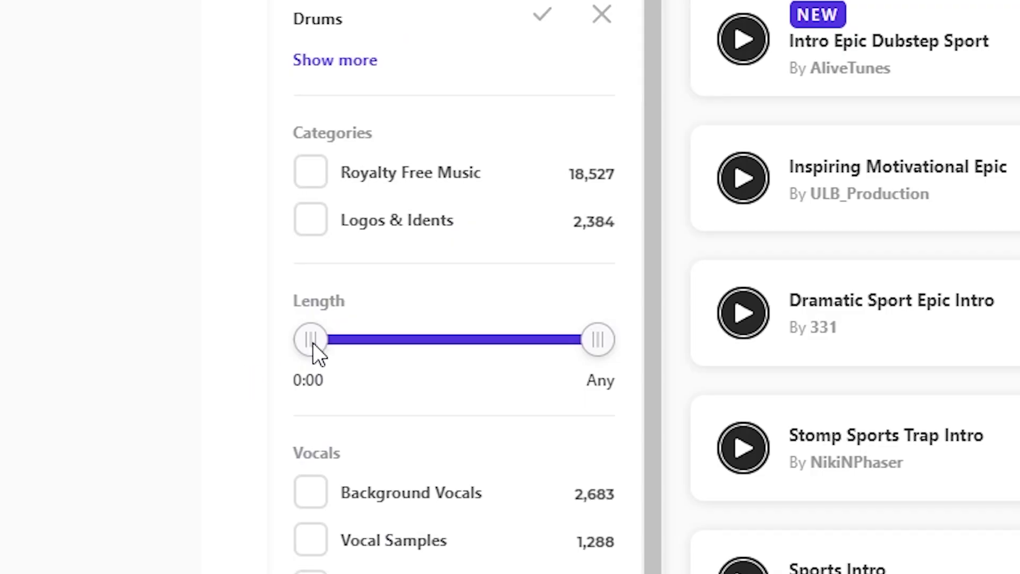
pyautogui.moveTo(314, 345); pyautogui.dragTo(489, 341)
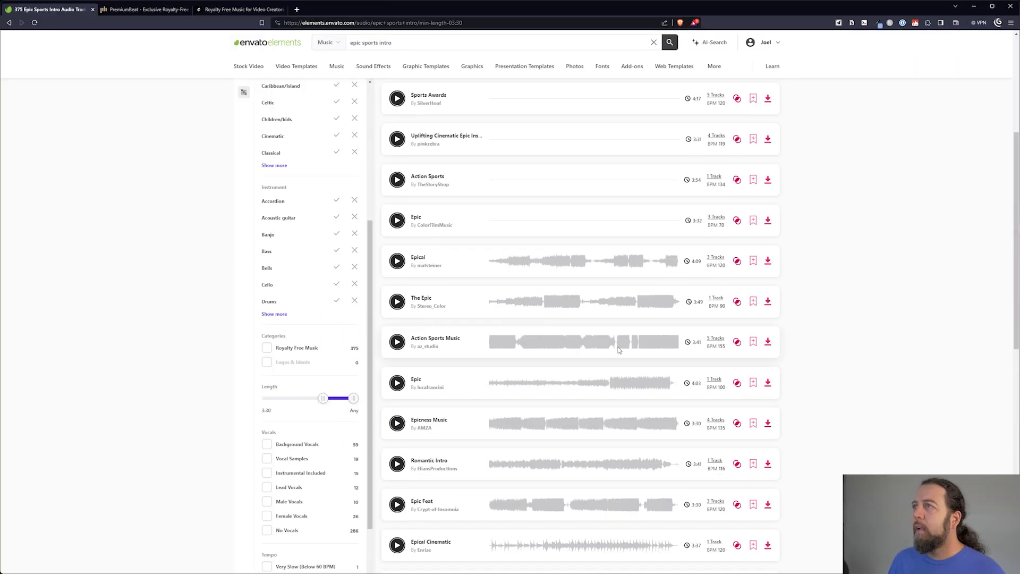
pyautogui.scroll(5, 619, 350)
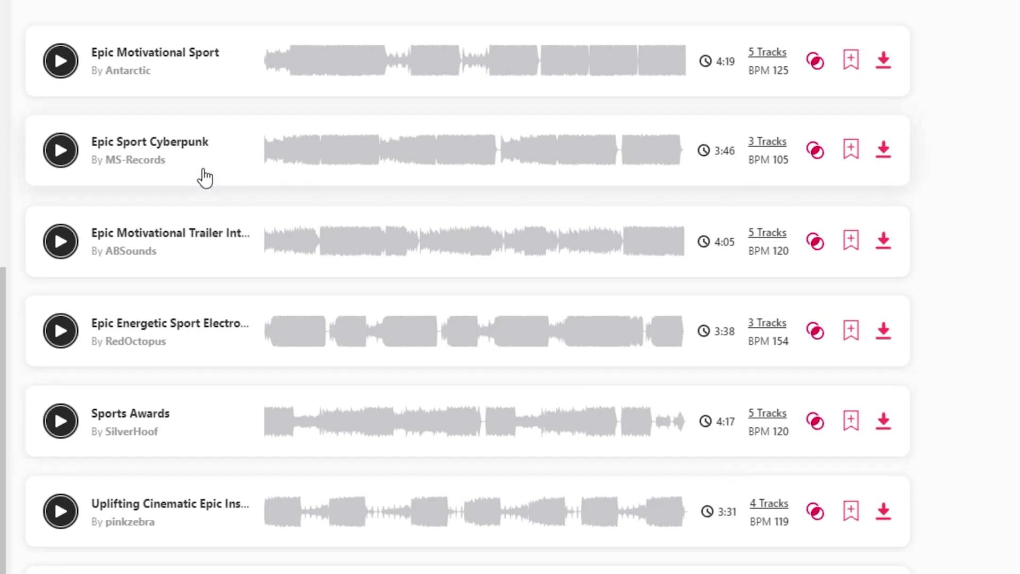
pyautogui.scroll(-8, 237, 175)
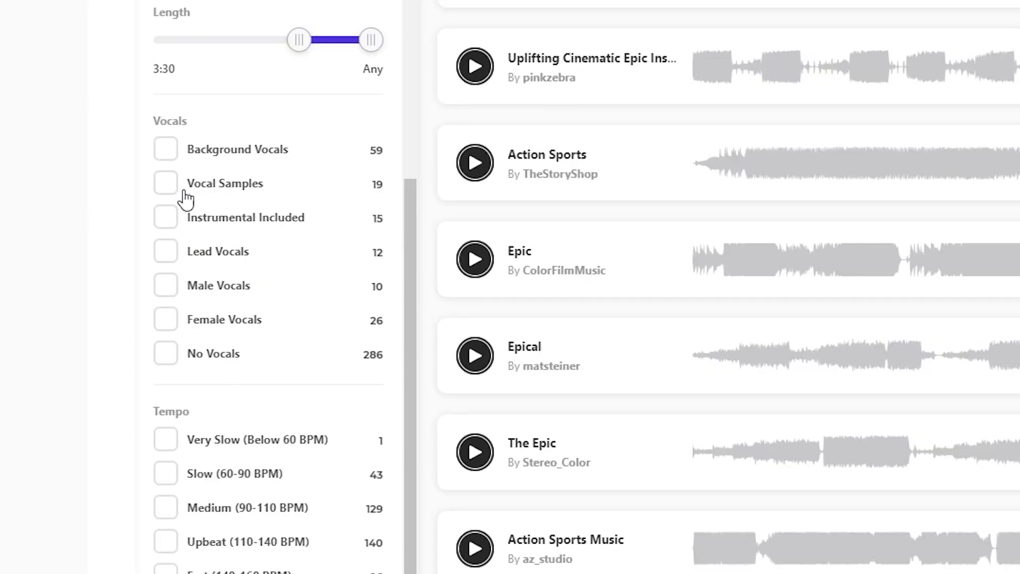
pyautogui.click(173, 255)
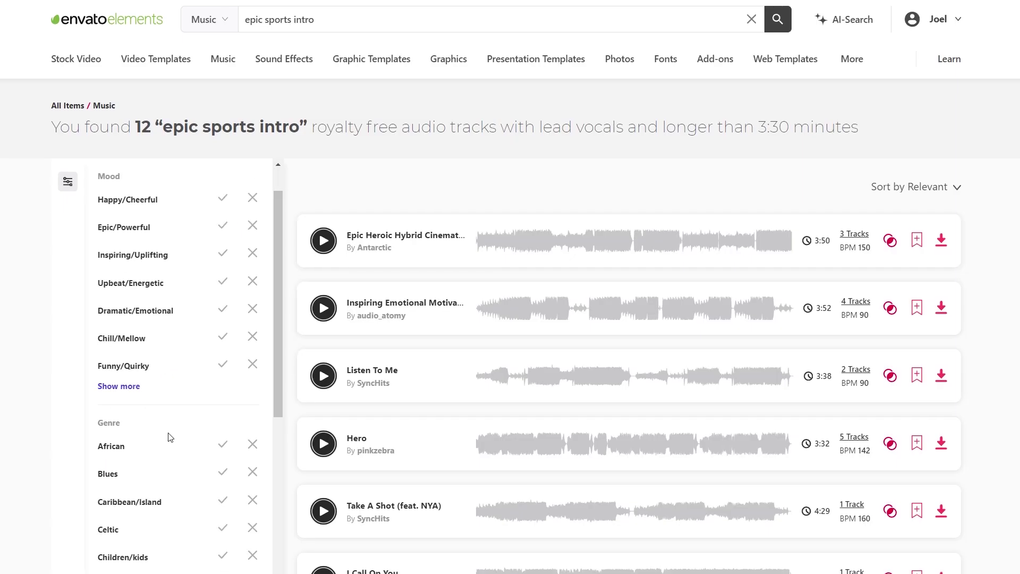
pyautogui.scroll(-15, 169, 437)
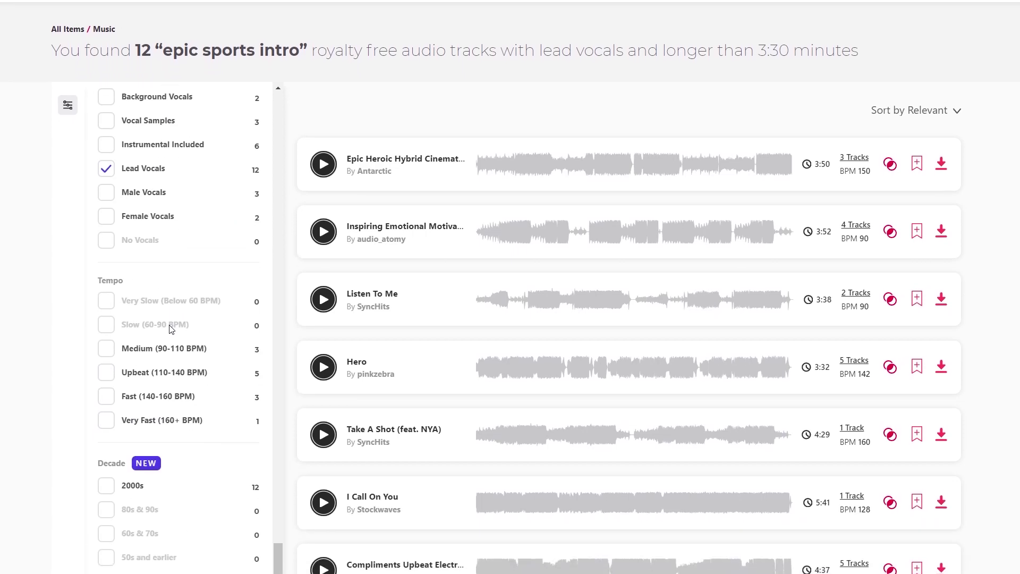
pyautogui.scroll(-12, 171, 329)
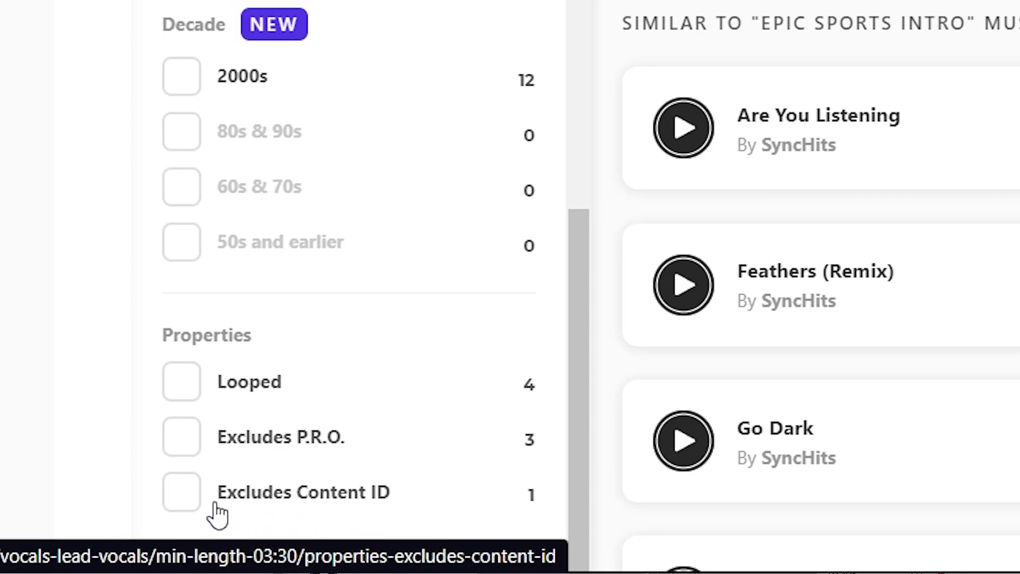
pyautogui.click(181, 495)
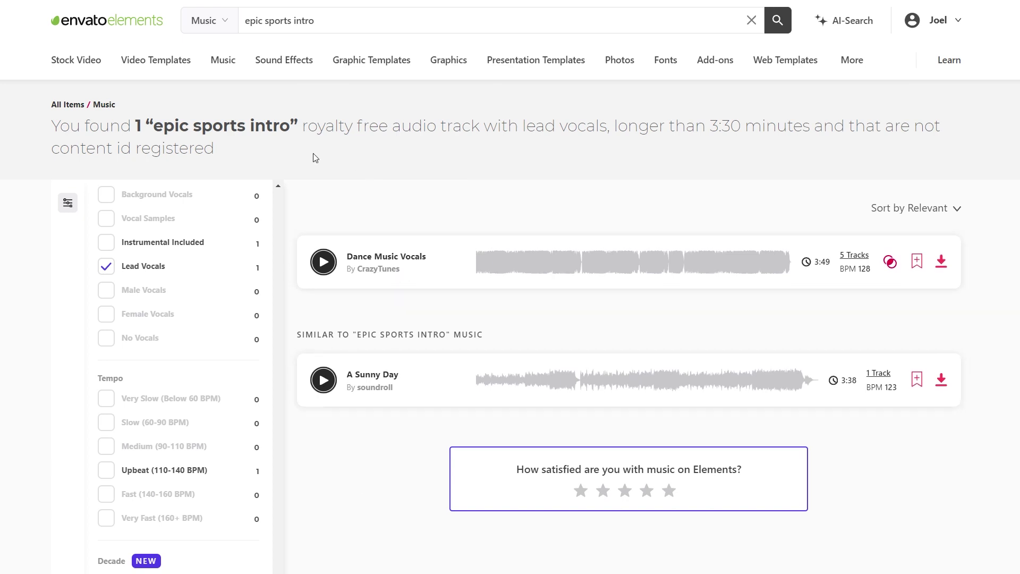
pyautogui.click(413, 262)
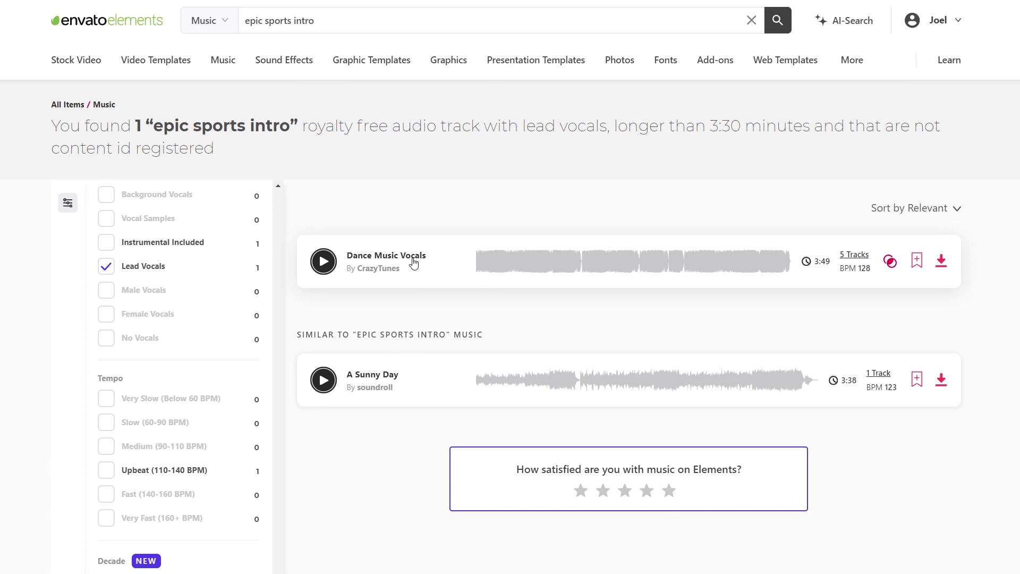
pyautogui.moveTo(402, 392); pyautogui.dragTo(584, 392)
pyautogui.click(586, 445)
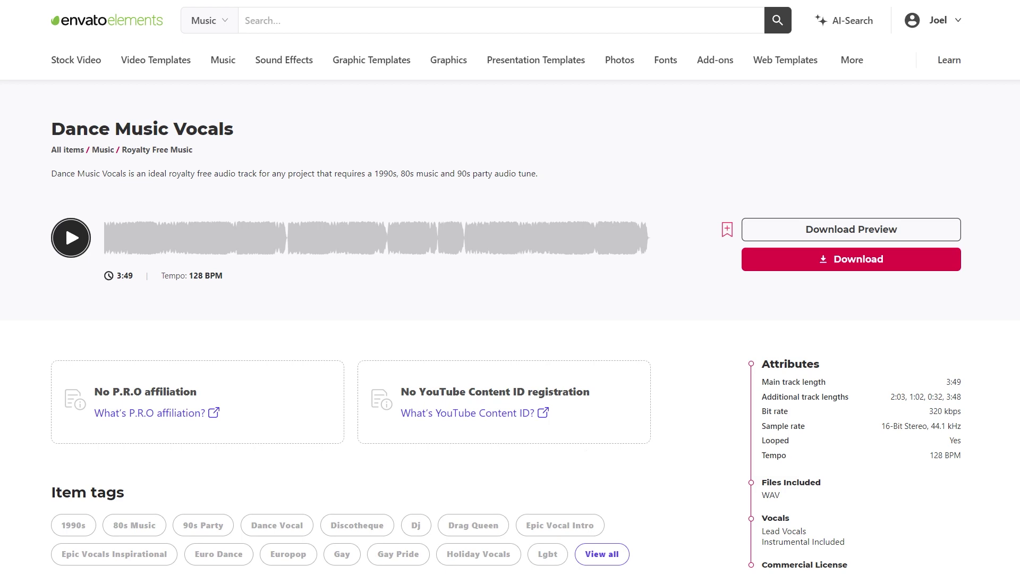
pyautogui.hotkey('alt', 'Left')
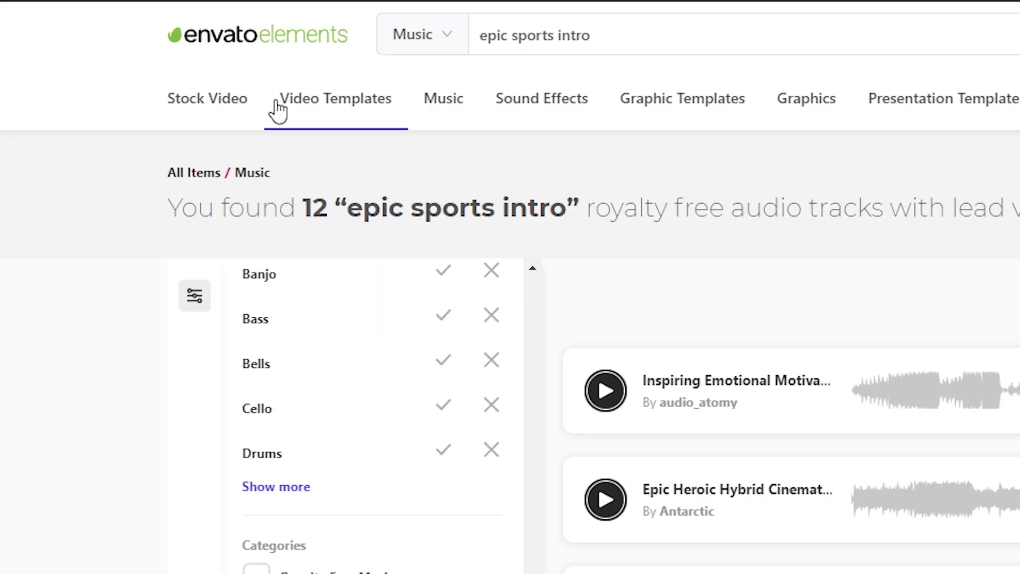
# Step: Search Stock Video for 'football player'
pyautogui.moveTo(228, 110)
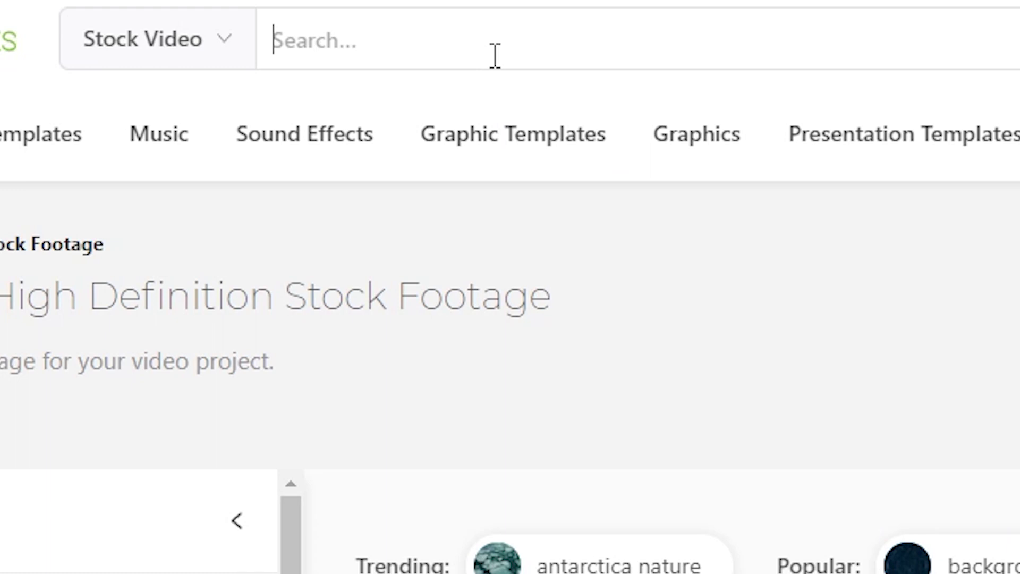
pyautogui.write('football ')
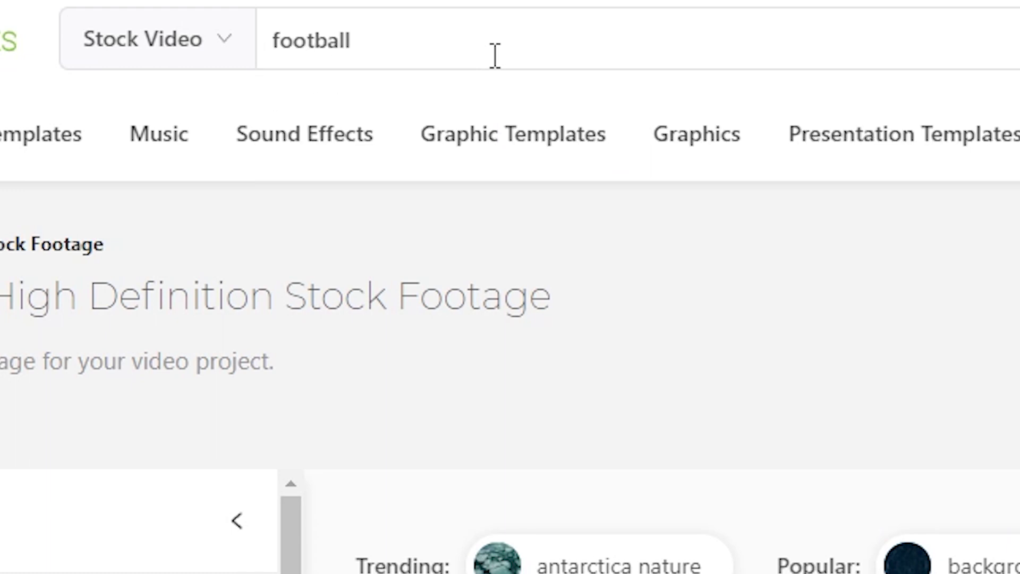
pyautogui.write('player')
pyautogui.press('Return')
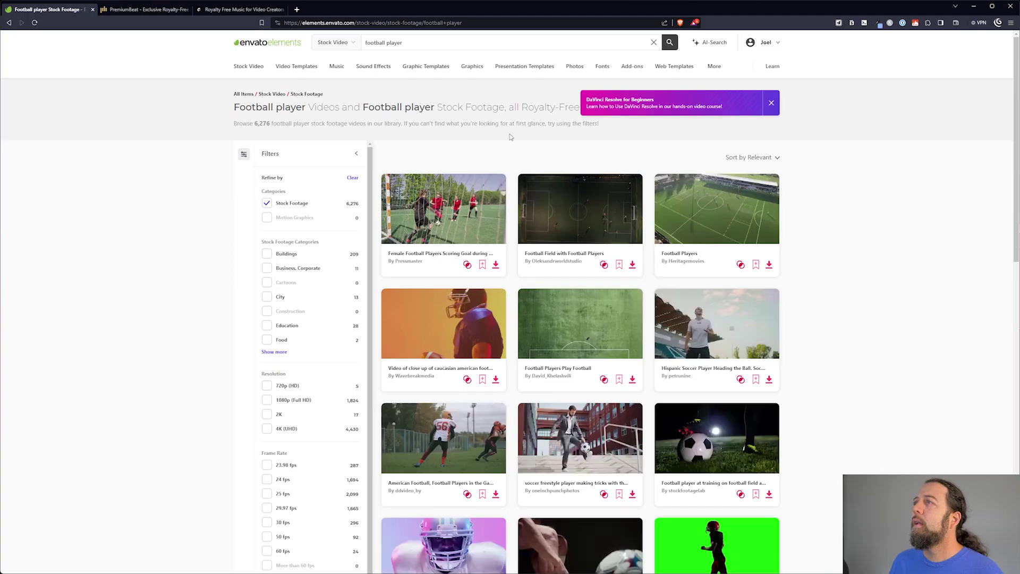
# Step: Watch the American football close-up clip full screen, open its collection choices, and clear the Stock Footage filter
pyautogui.scroll(-1, 585, 277)
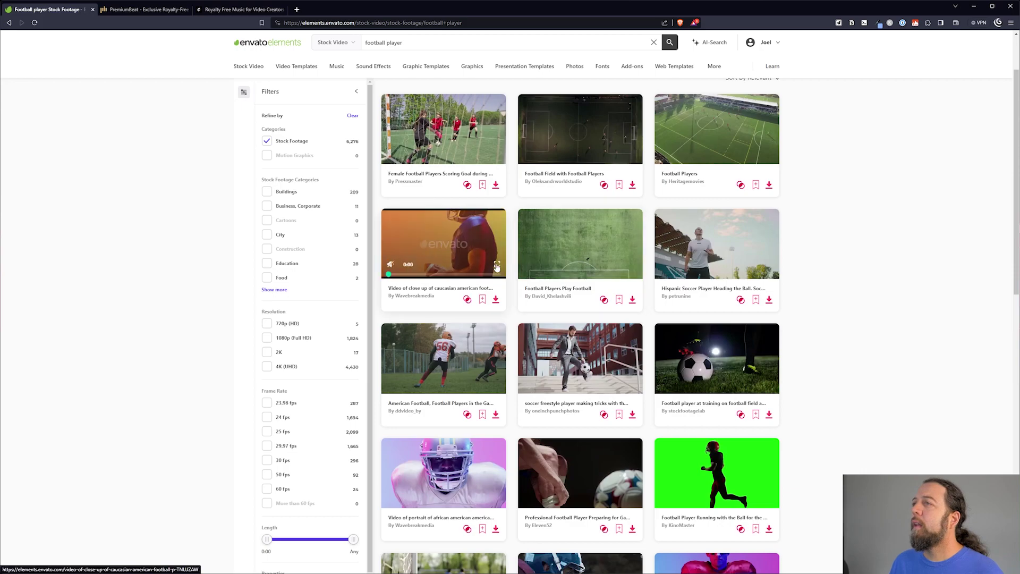
pyautogui.click(497, 264)
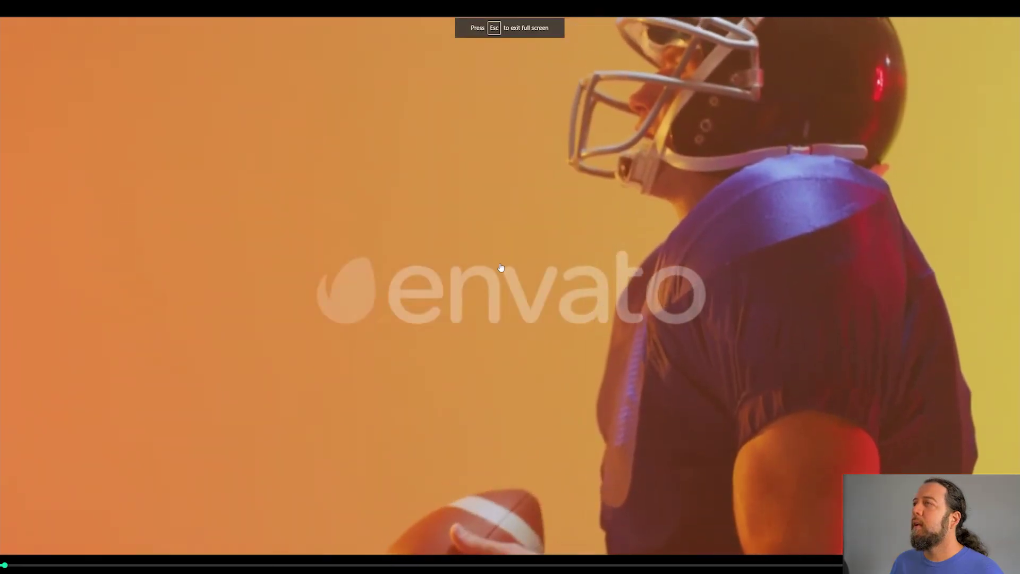
pyautogui.press('Escape')
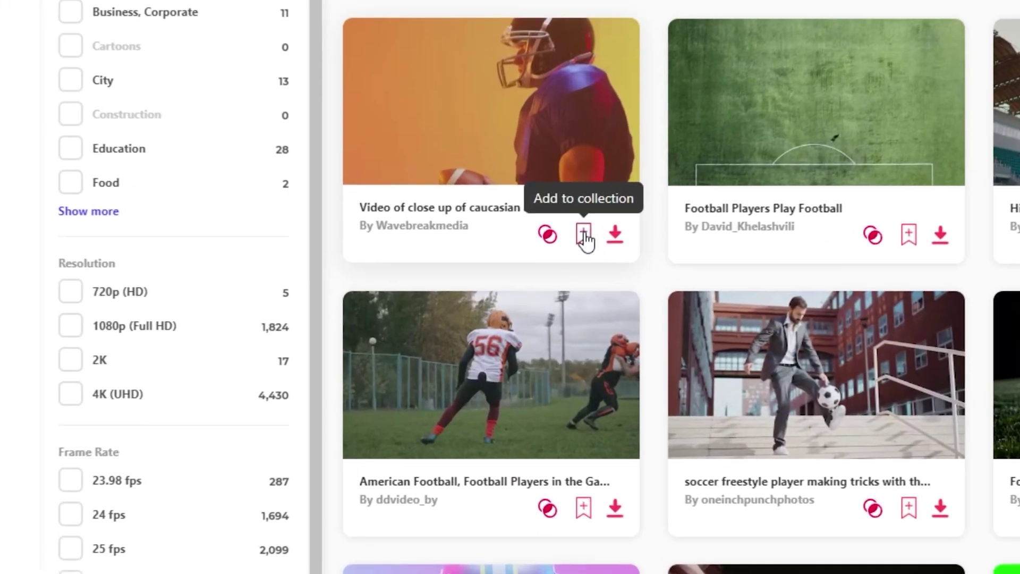
pyautogui.click(584, 234)
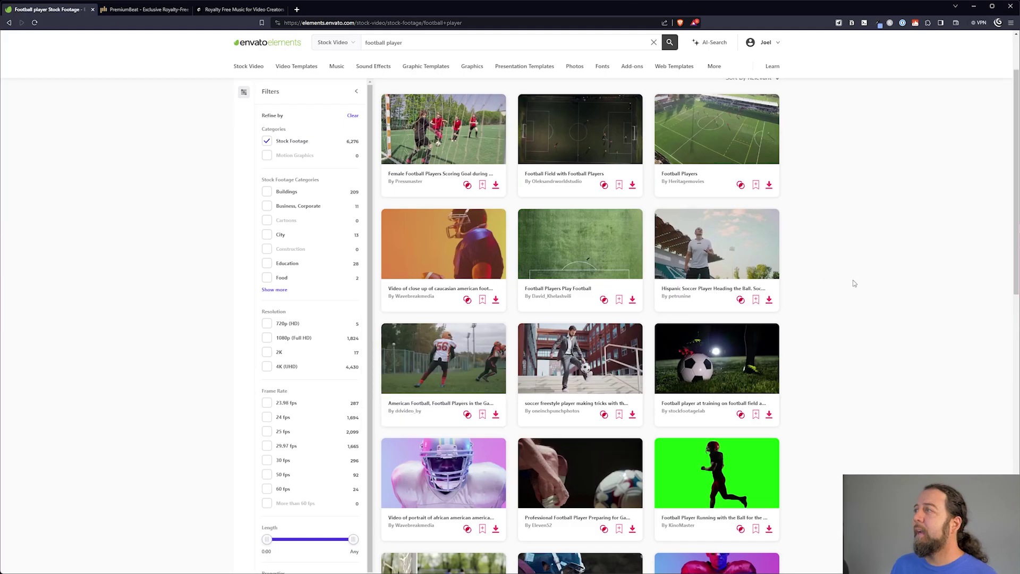
pyautogui.scroll(-1, 289, 348)
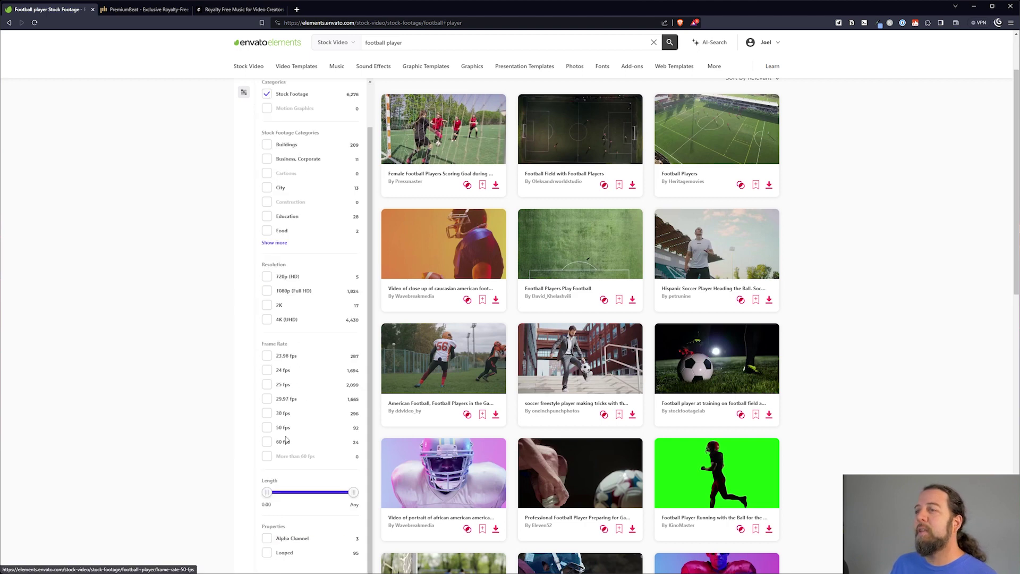
pyautogui.moveTo(284, 561)
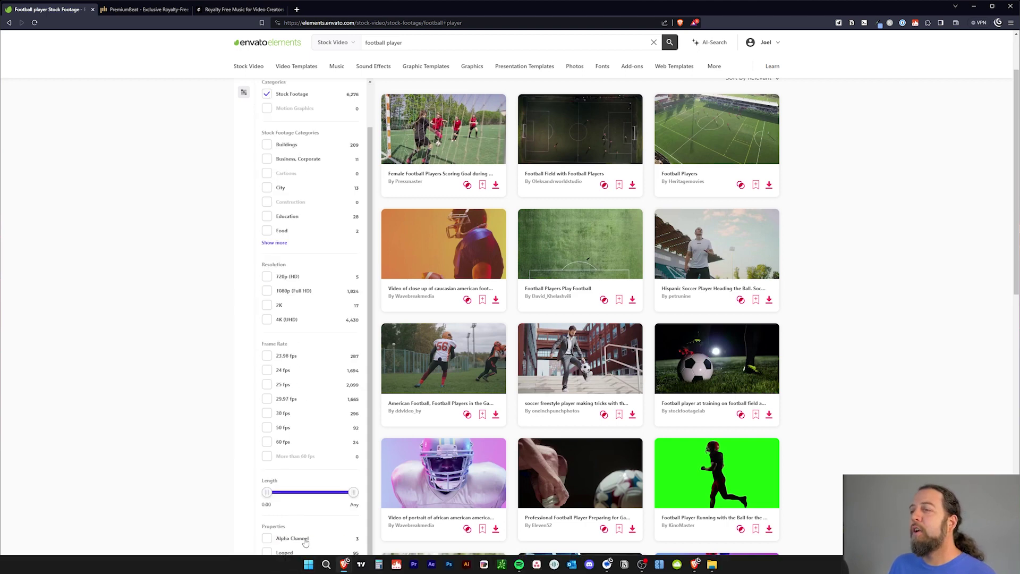
pyautogui.scroll(3, 304, 181)
pyautogui.click(268, 204)
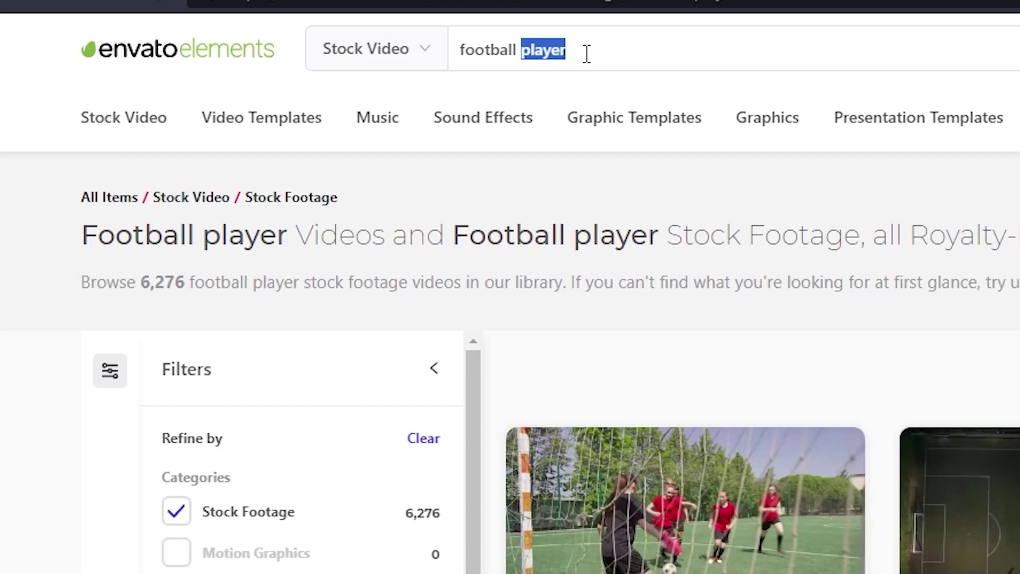
# Step: Search stock footage for 'fire' and filter the results to clips with an alpha channel
pyautogui.tripleClick(586, 54)
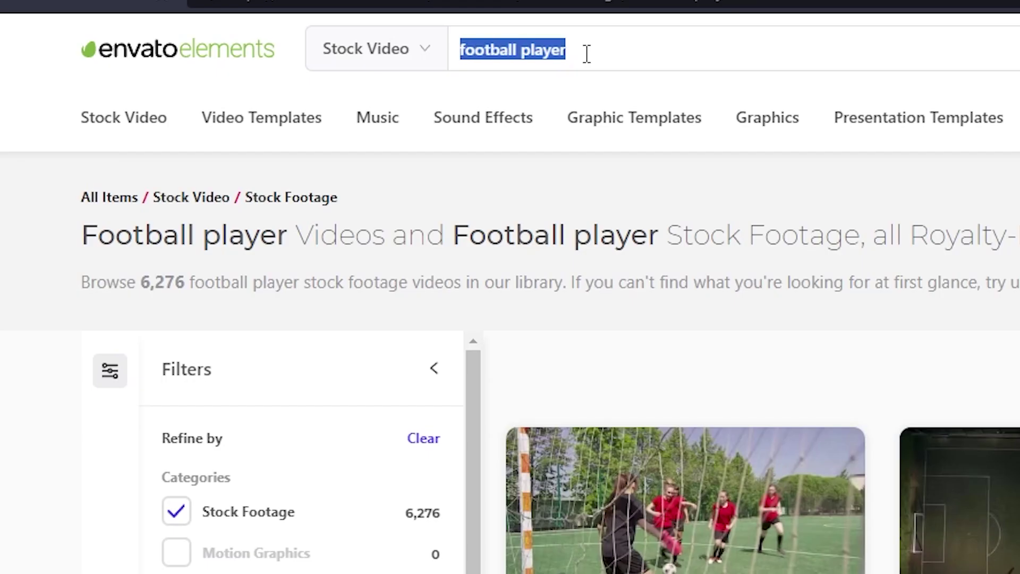
pyautogui.write('fire')
pyautogui.press('Return')
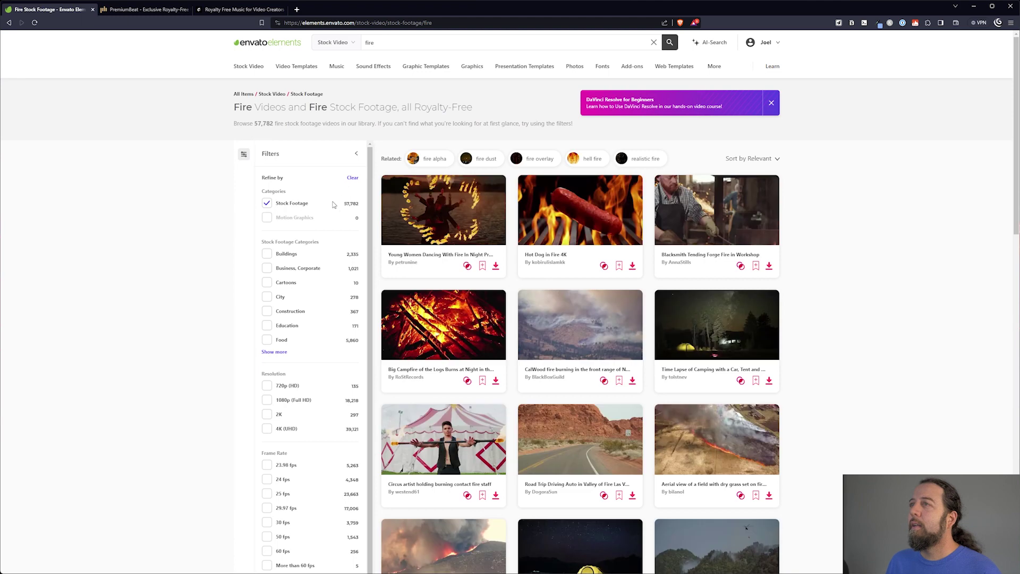
pyautogui.scroll(-2, 298, 364)
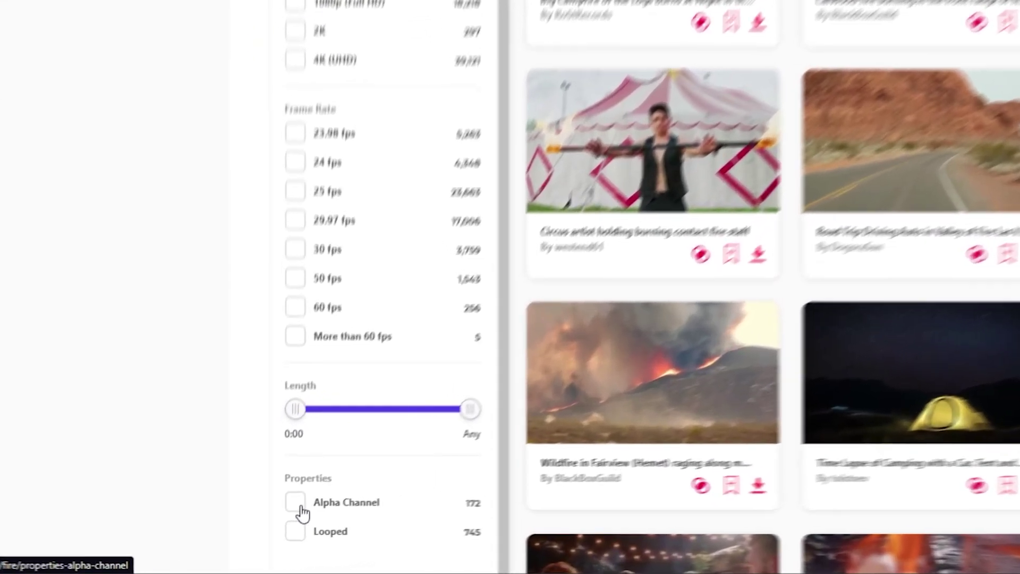
pyautogui.click(268, 538)
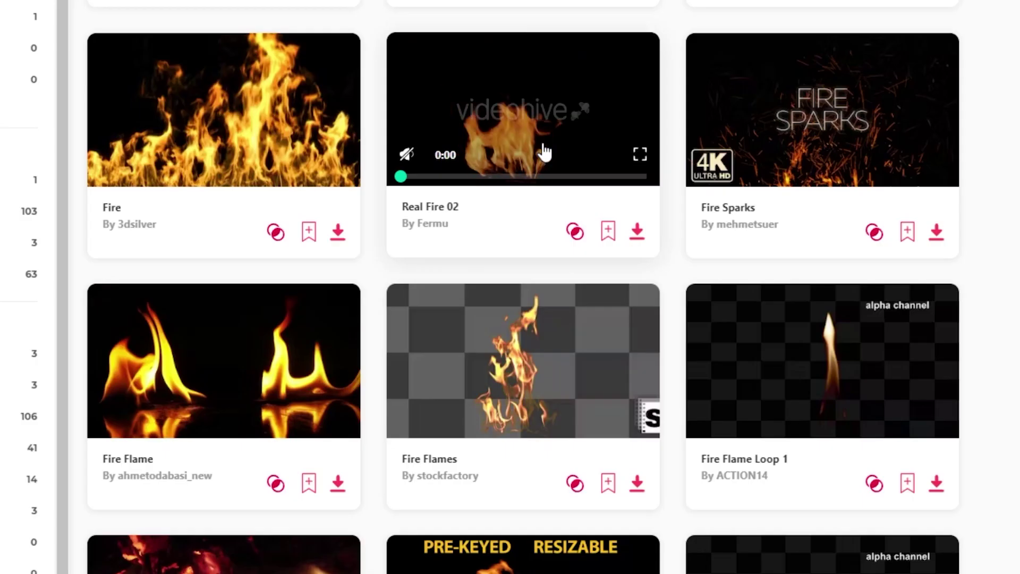
# Step: Preview the first Fire clip full screen, then save it to the Football Intro Video collection
pyautogui.moveTo(592, 368)
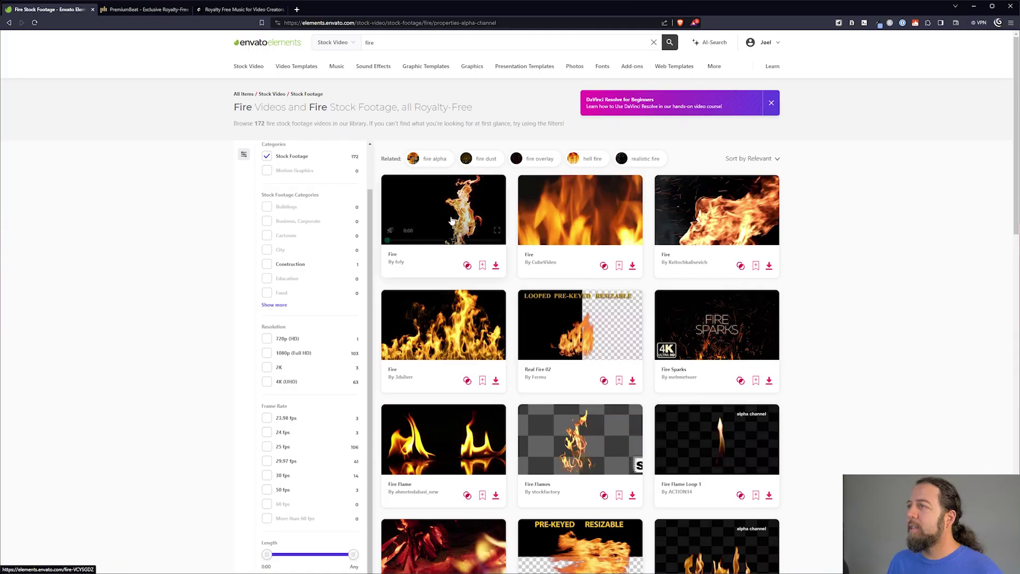
pyautogui.click(490, 229)
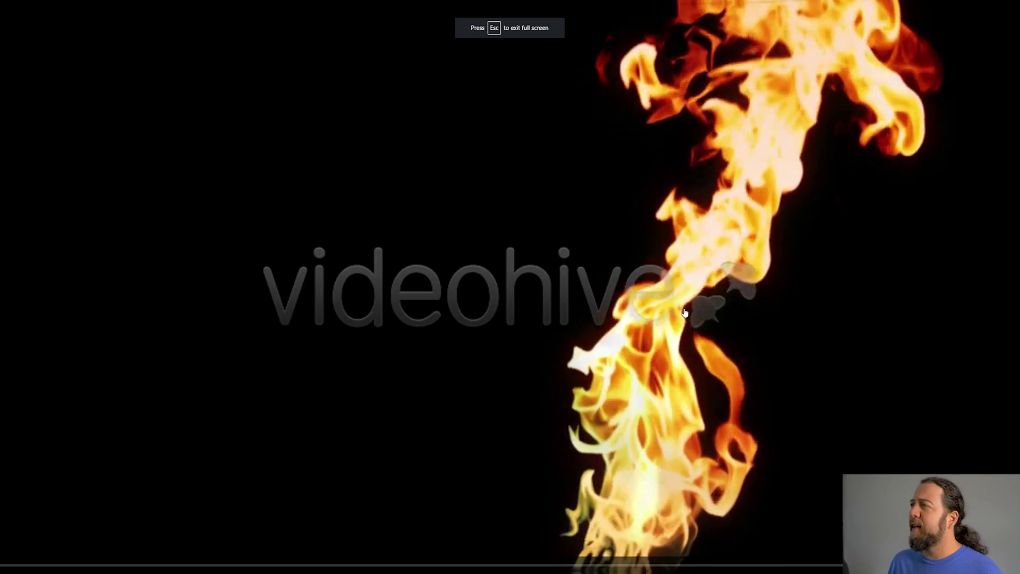
pyautogui.press('Escape')
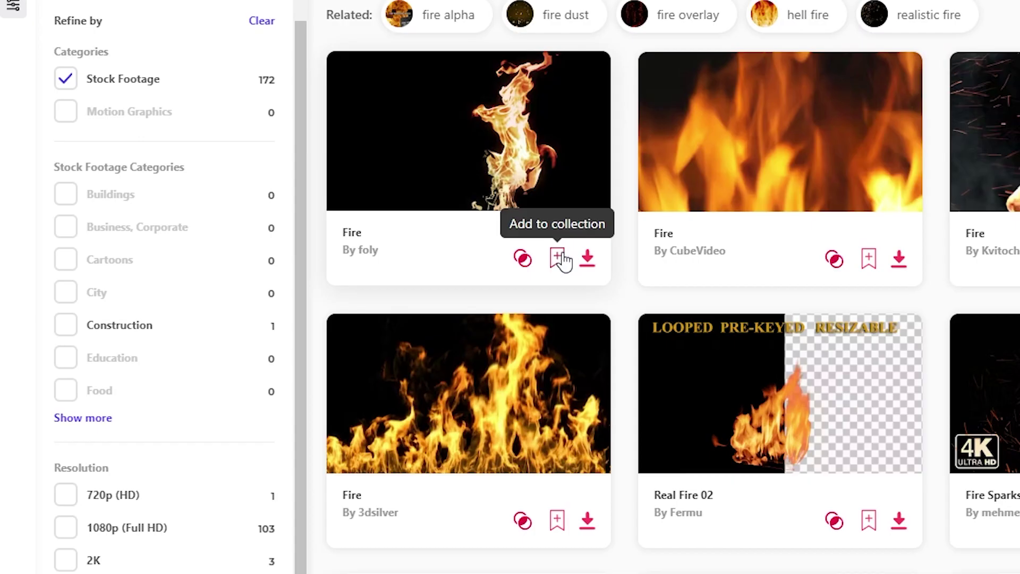
pyautogui.click(482, 265)
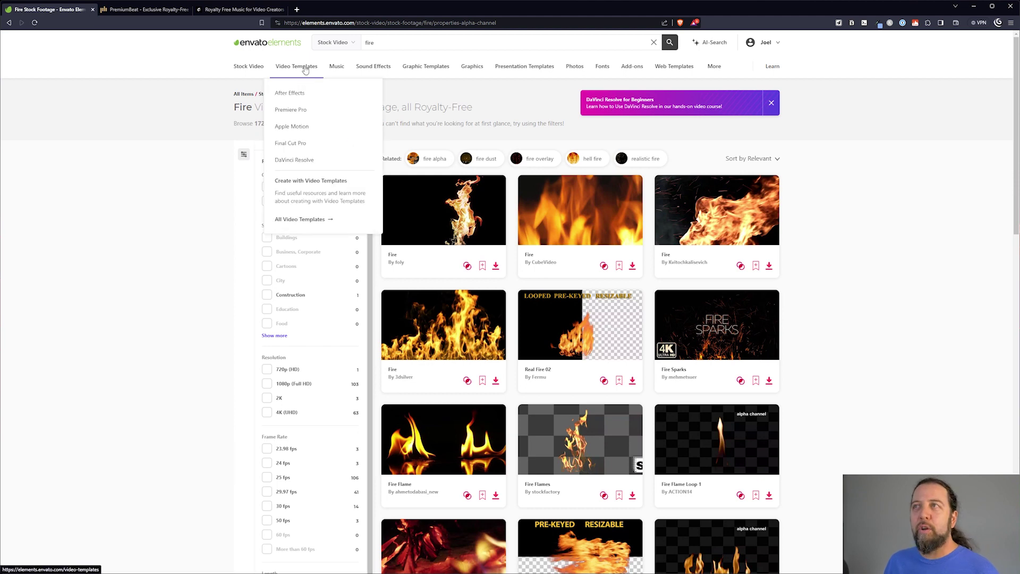
pyautogui.moveTo(309, 69)
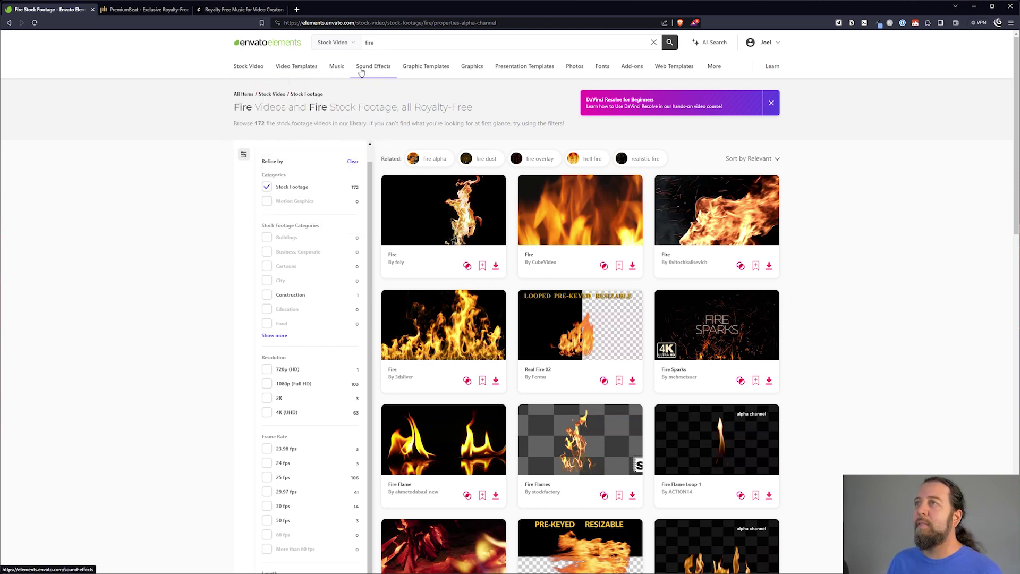
# Step: Search sound effects for 'football crowd'
pyautogui.click(377, 75)
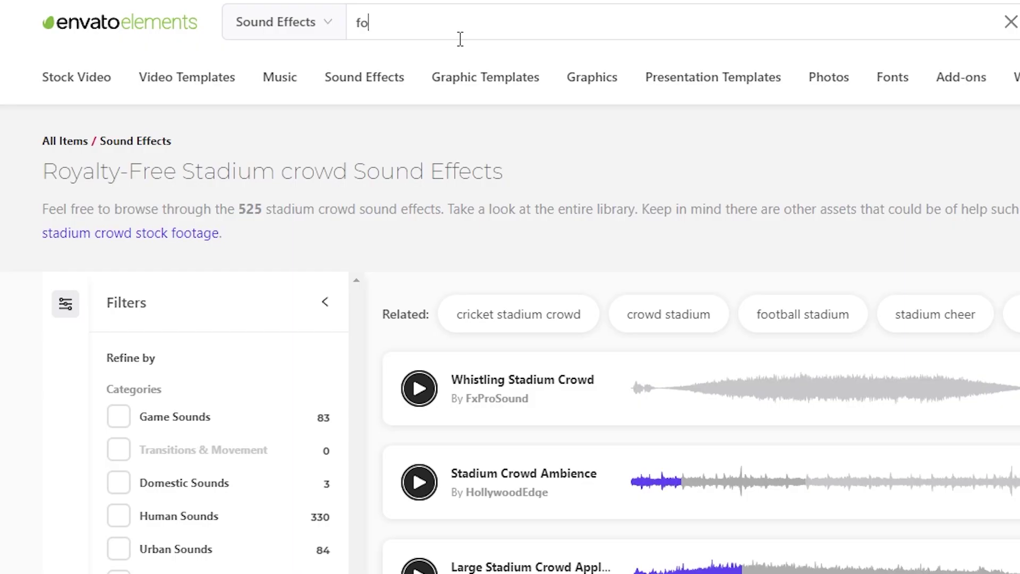
pyautogui.click(460, 39)
pyautogui.write('football crowd')
pyautogui.press('Return')
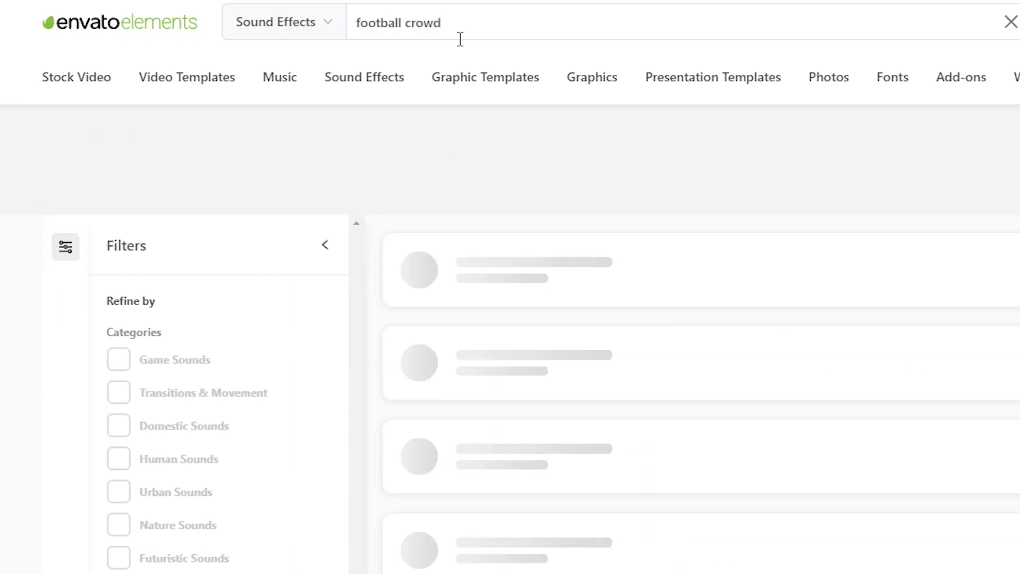
# Step: Audition Football Crowd Large, Football Crowd Cheer and Football Game Ambience previews
pyautogui.click(397, 201)
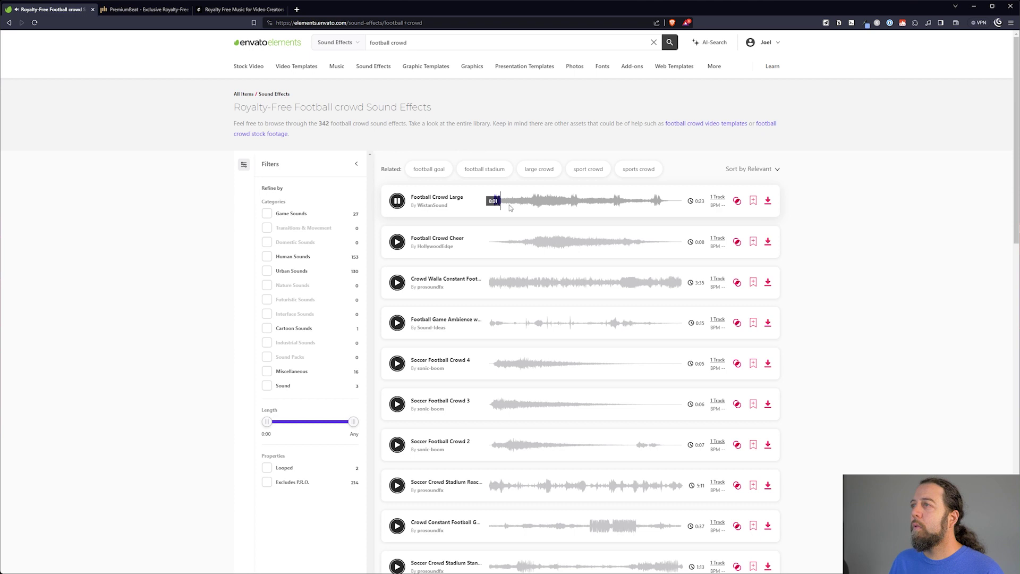
pyautogui.click(397, 241)
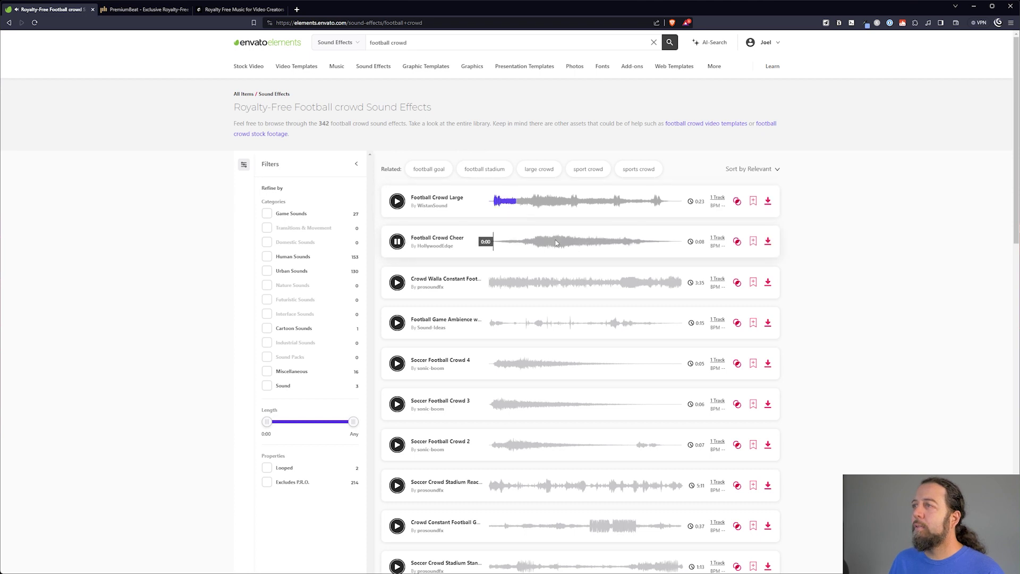
pyautogui.click(516, 322)
pyautogui.click(585, 323)
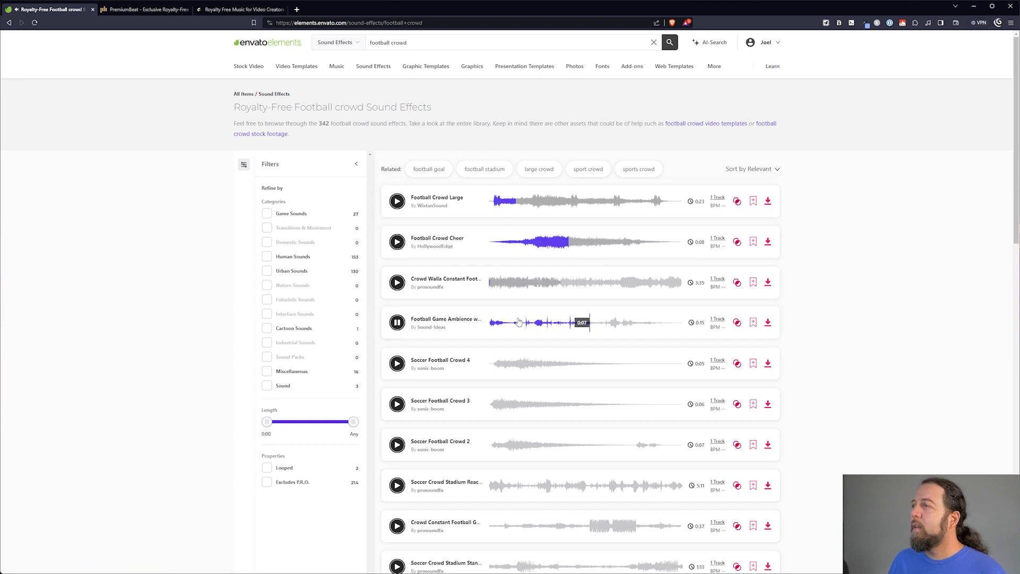
pyautogui.click(754, 323)
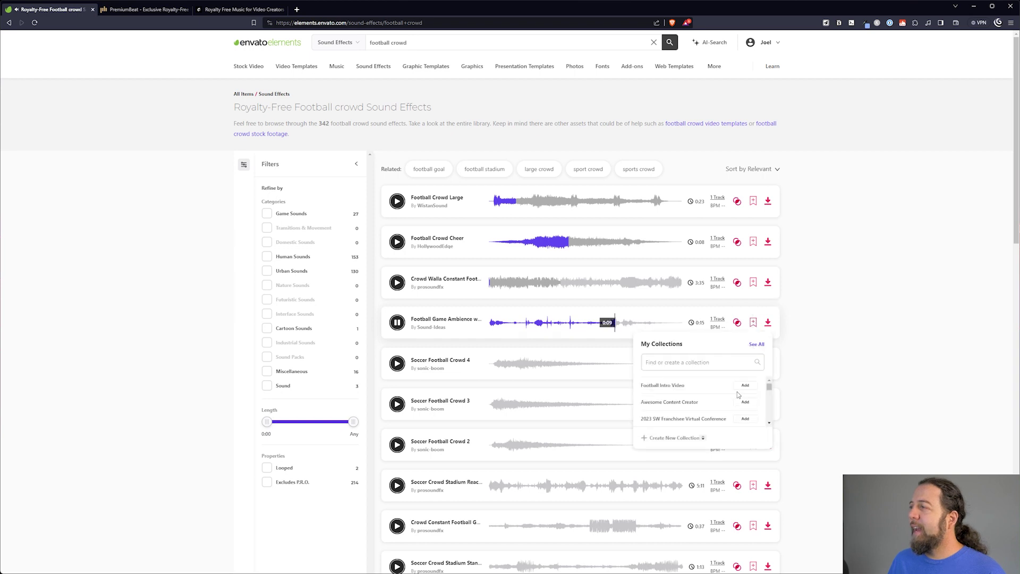
pyautogui.click(397, 200)
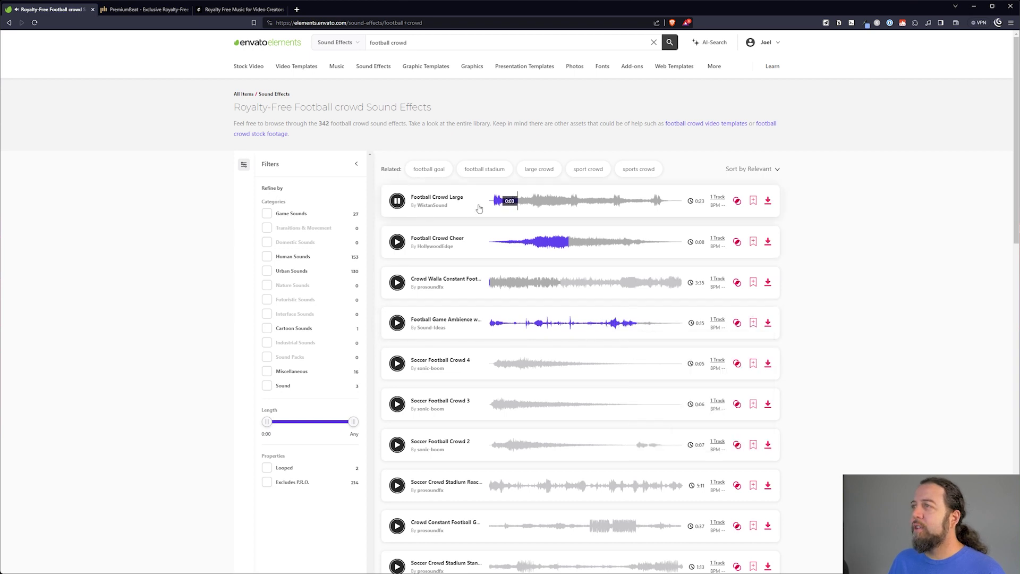
# Step: Preview Large Crowd Cheering 03 and add it to the Football Intro Video collection
pyautogui.scroll(-10, 707, 295)
pyautogui.click(524, 296)
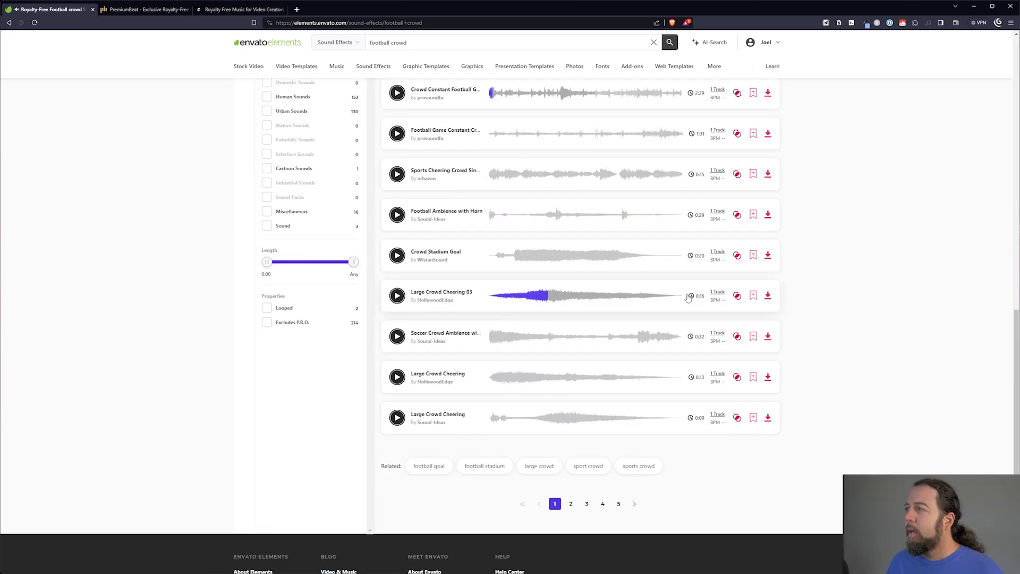
pyautogui.click(753, 296)
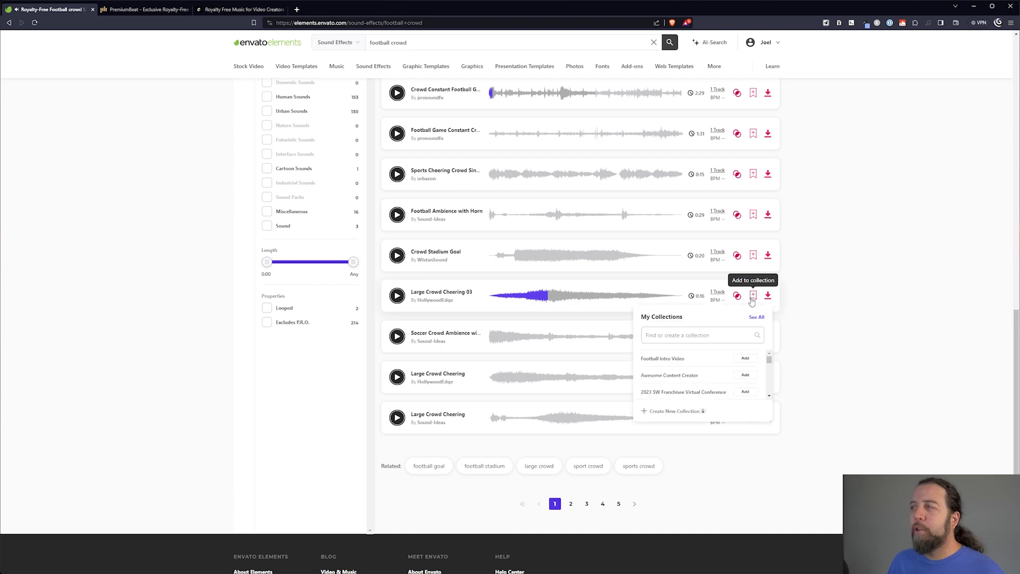
pyautogui.click(747, 359)
pyautogui.scroll(2, 610, 206)
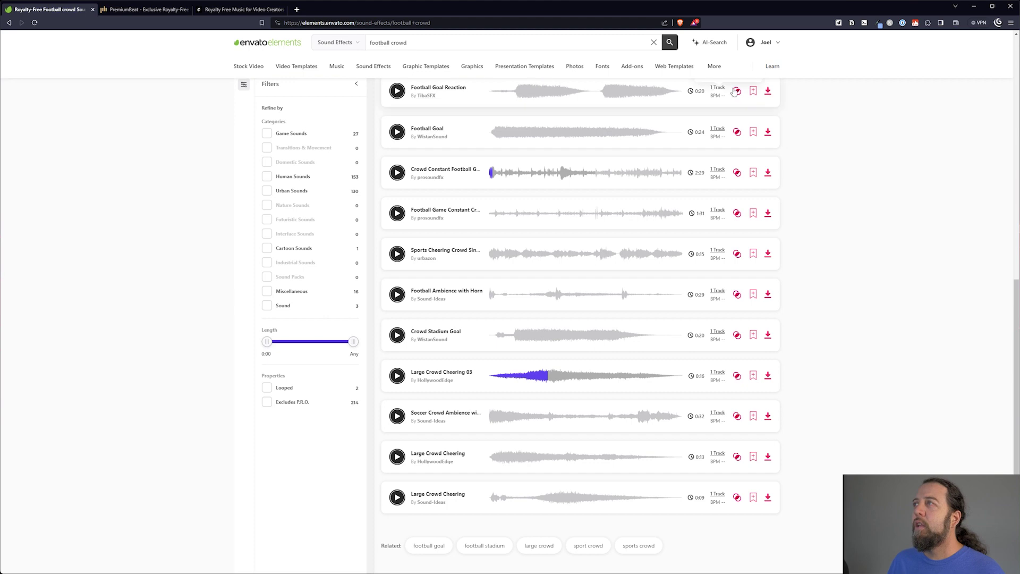
pyautogui.click(766, 42)
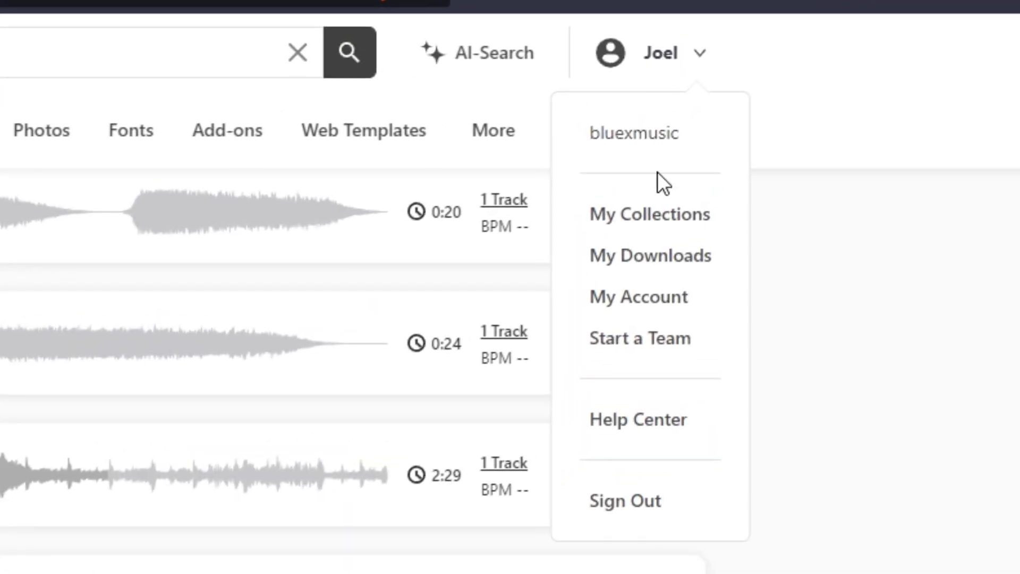
# Step: Go to My Collections and open the Football Intro Video collection with its 7 items
pyautogui.click(660, 214)
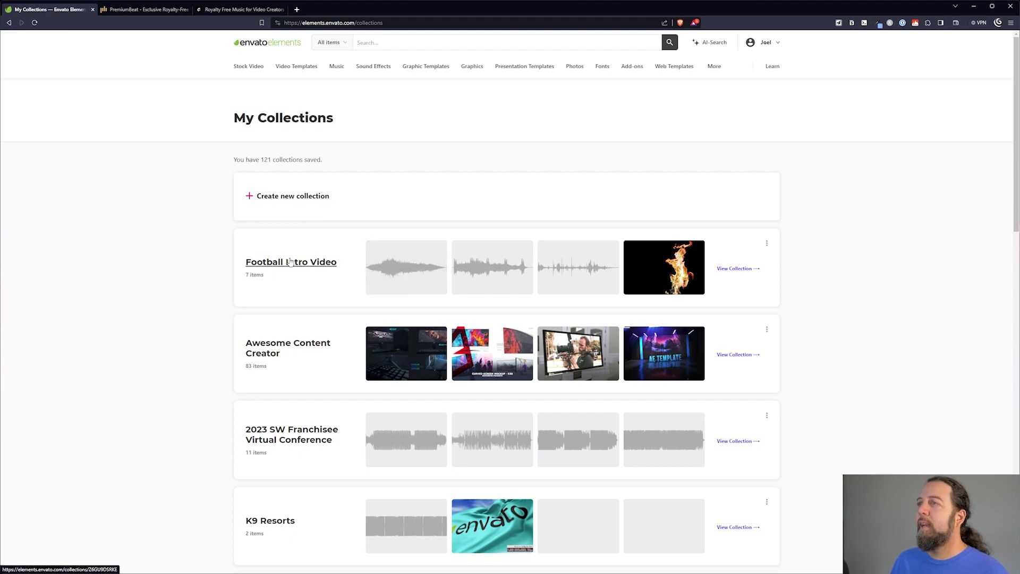
pyautogui.click(295, 267)
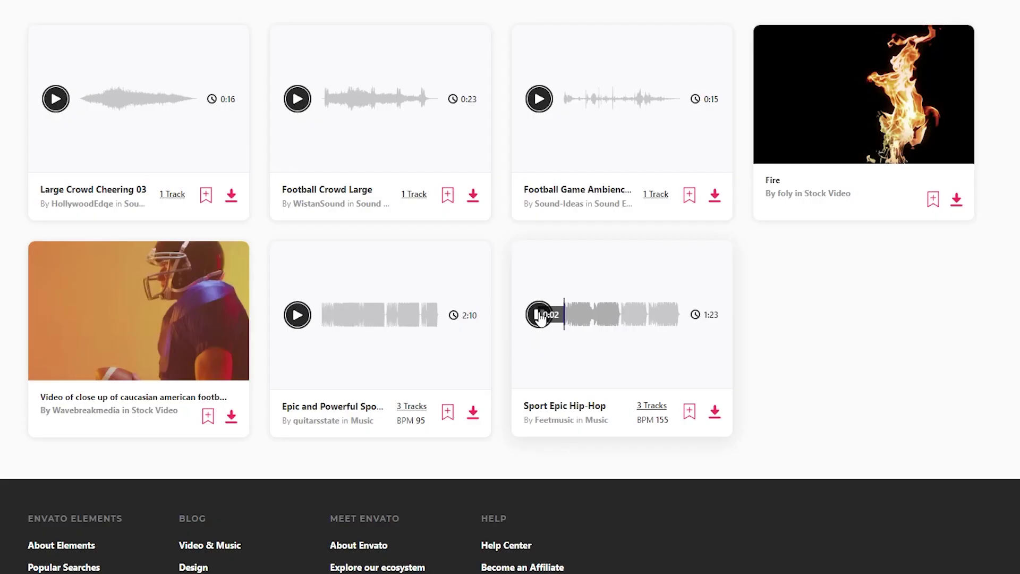
# Step: License Sport Epic Hip-Hop to the Envato Elements Walkthrough Tutorial project, cancelling the Save As dialog
pyautogui.click(715, 412)
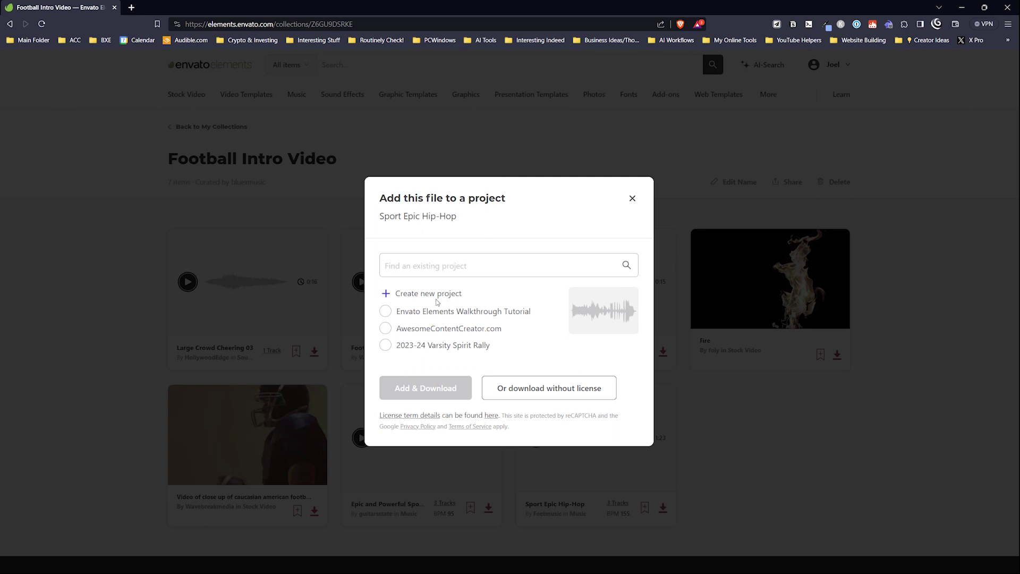
pyautogui.click(424, 266)
pyautogui.write('Envato Elements Walkthrough Tutorial')
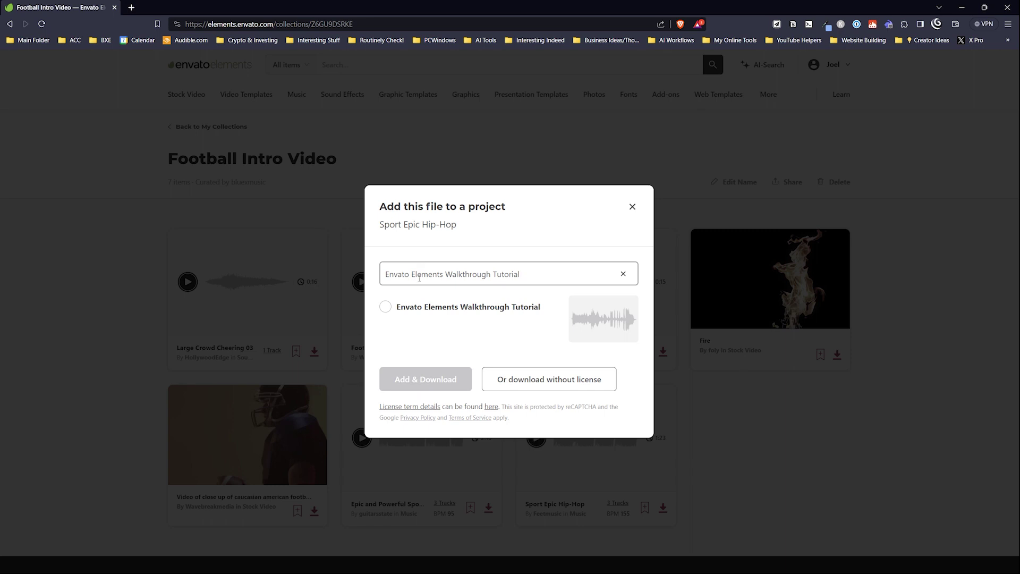
pyautogui.click(419, 278)
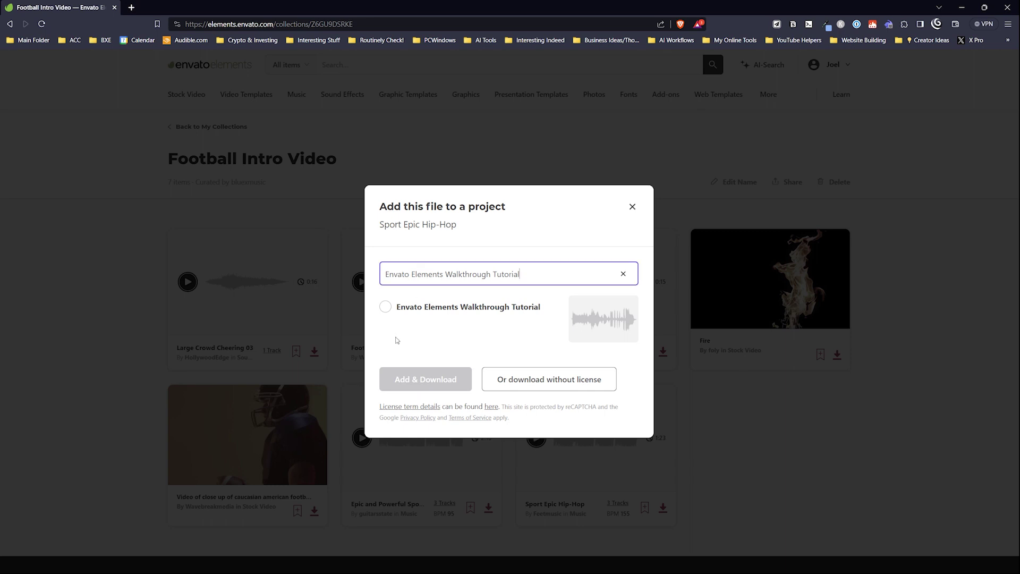
pyautogui.click(386, 307)
pyautogui.click(405, 380)
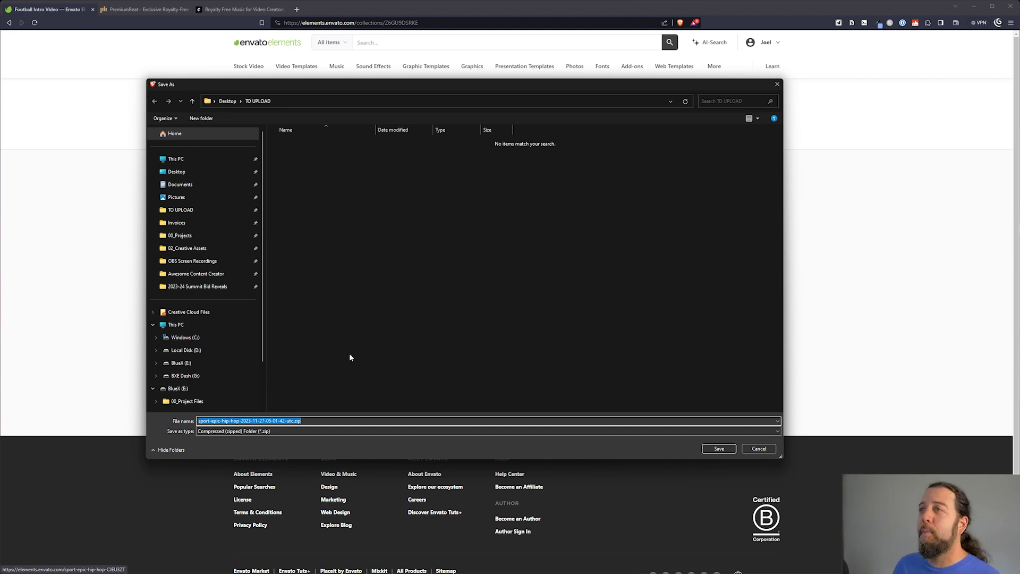
pyautogui.click(742, 342)
pyautogui.click(759, 448)
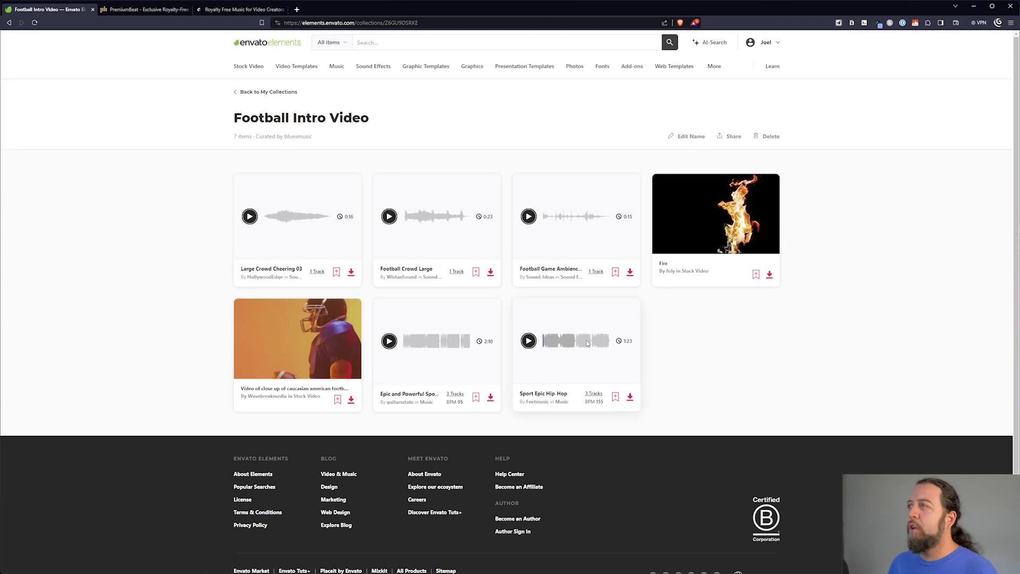
pyautogui.moveTo(733, 214)
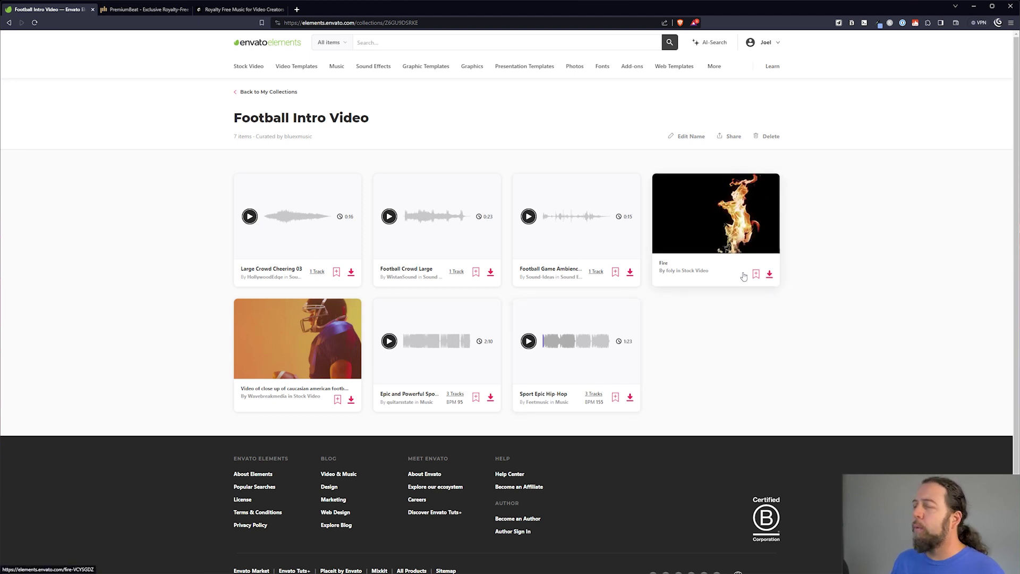
# Step: License and download the Fire clip for the Envato Elements Walkthrough Tutorial project
pyautogui.click(770, 275)
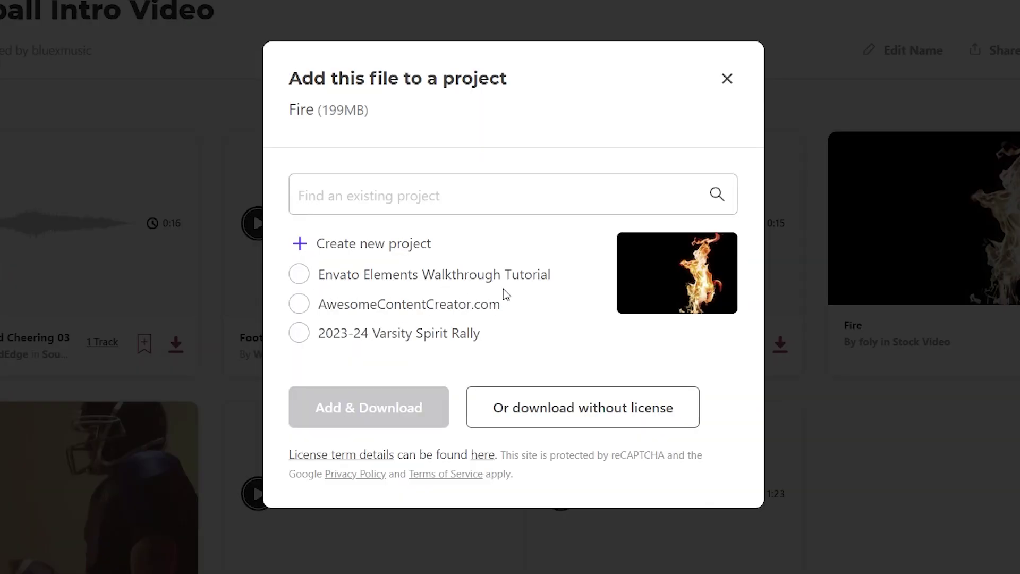
pyautogui.click(299, 280)
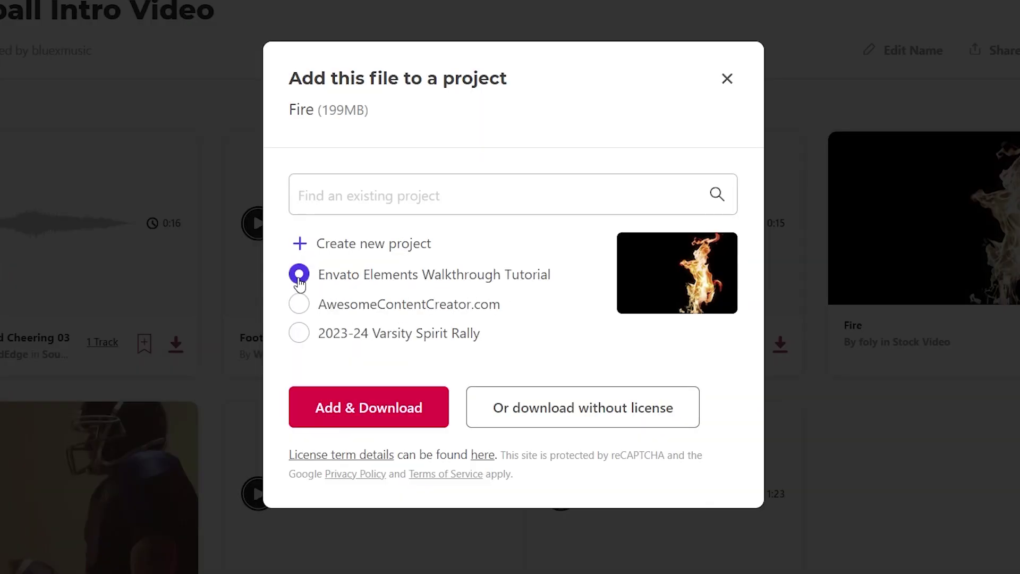
pyautogui.click(364, 410)
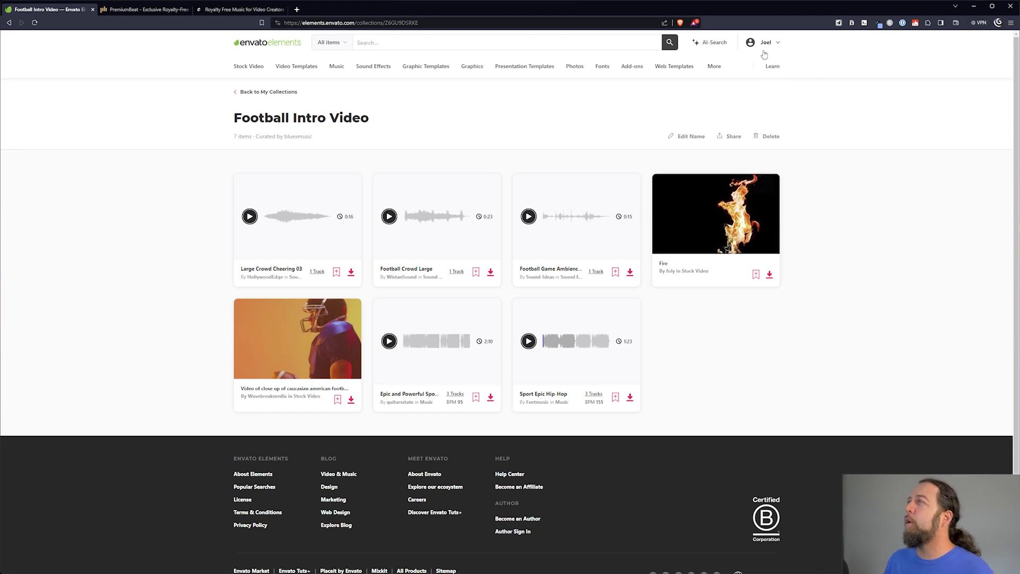
# Step: Open My Downloads from the account menu to review licensed items
pyautogui.moveTo(764, 55)
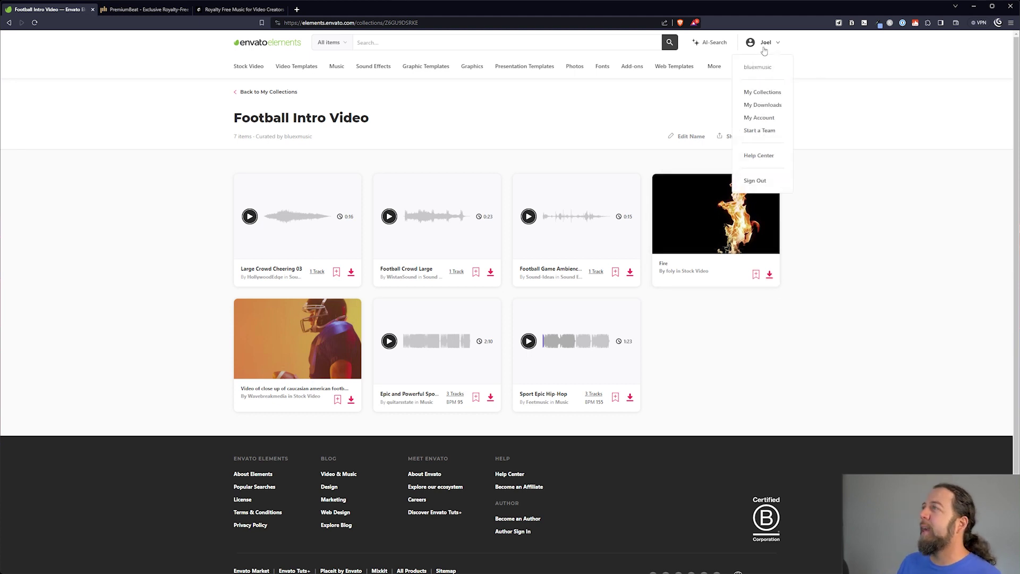
pyautogui.click(759, 105)
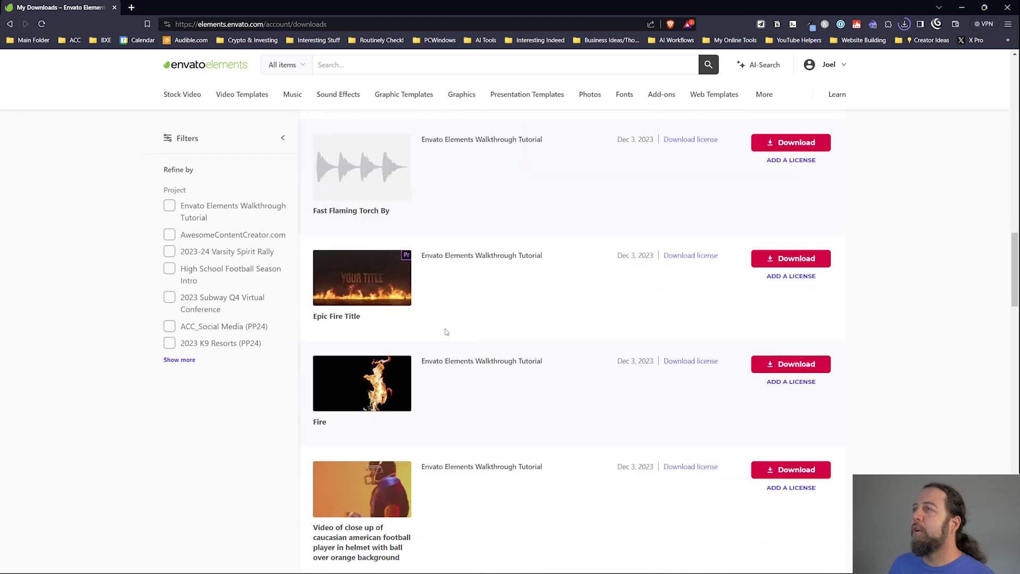